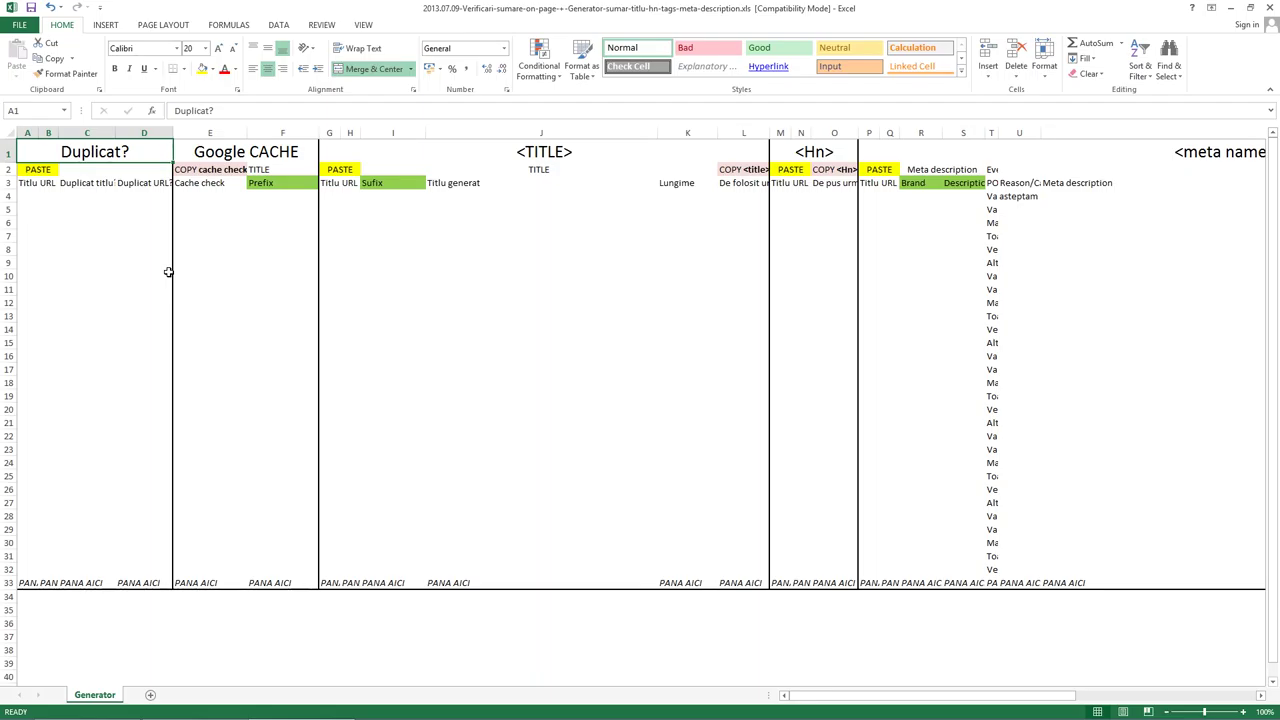
# Select cell B3 in the generator sheet and bring up the Lenovo IdeaPad G510 page in Chrome
pyautogui.press('Down')
pyautogui.press('Down')
pyautogui.press('Right')
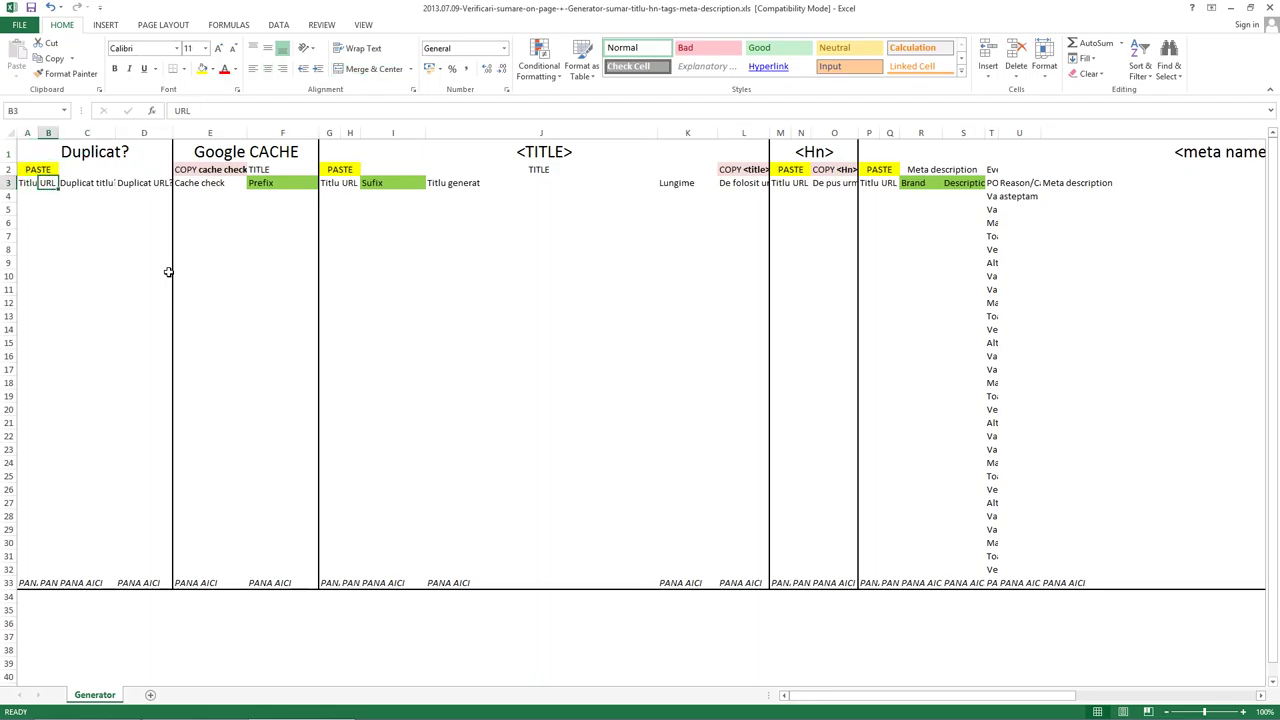
pyautogui.hotkey('alt', 'Tab')
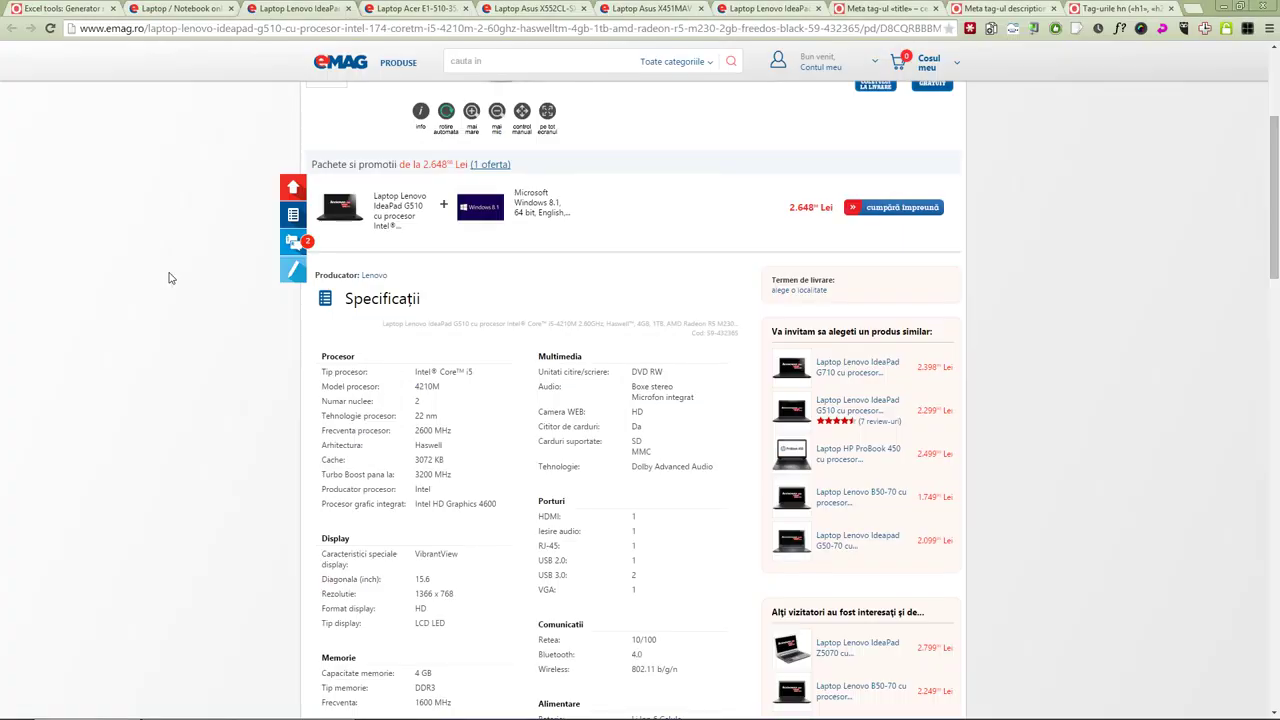
# Try the tab-export extension on the Lenovo G510 tab to list all open tab titles and URLs
pyautogui.click(228, 8)
pyautogui.click(295, 8)
pyautogui.click(1077, 30)
pyautogui.rightClick(1077, 30)
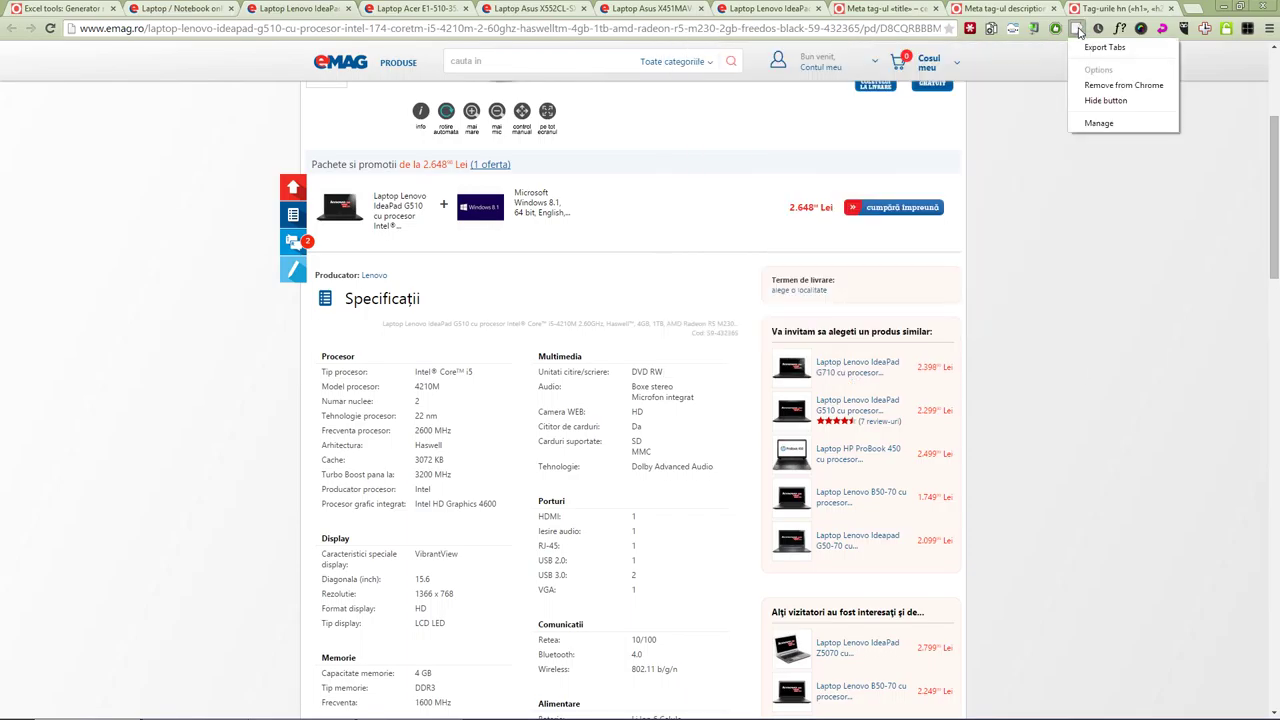
pyautogui.click(1046, 65)
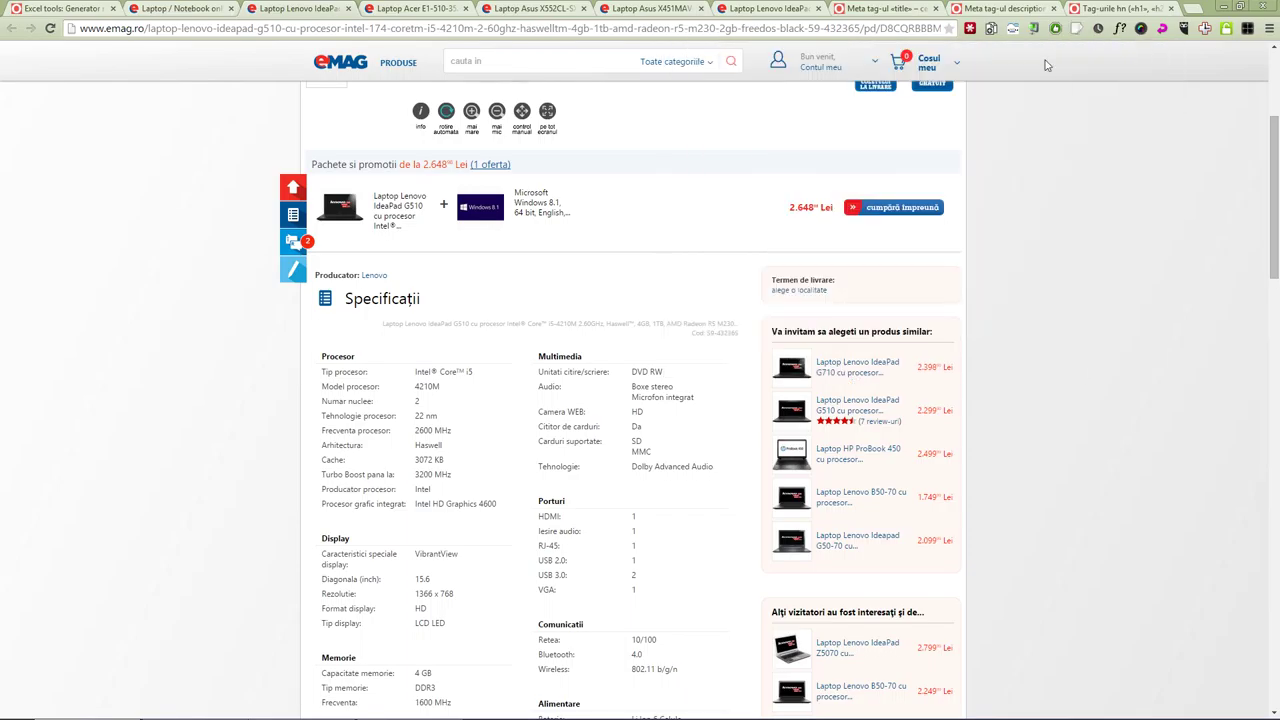
pyautogui.rightClick(1078, 30)
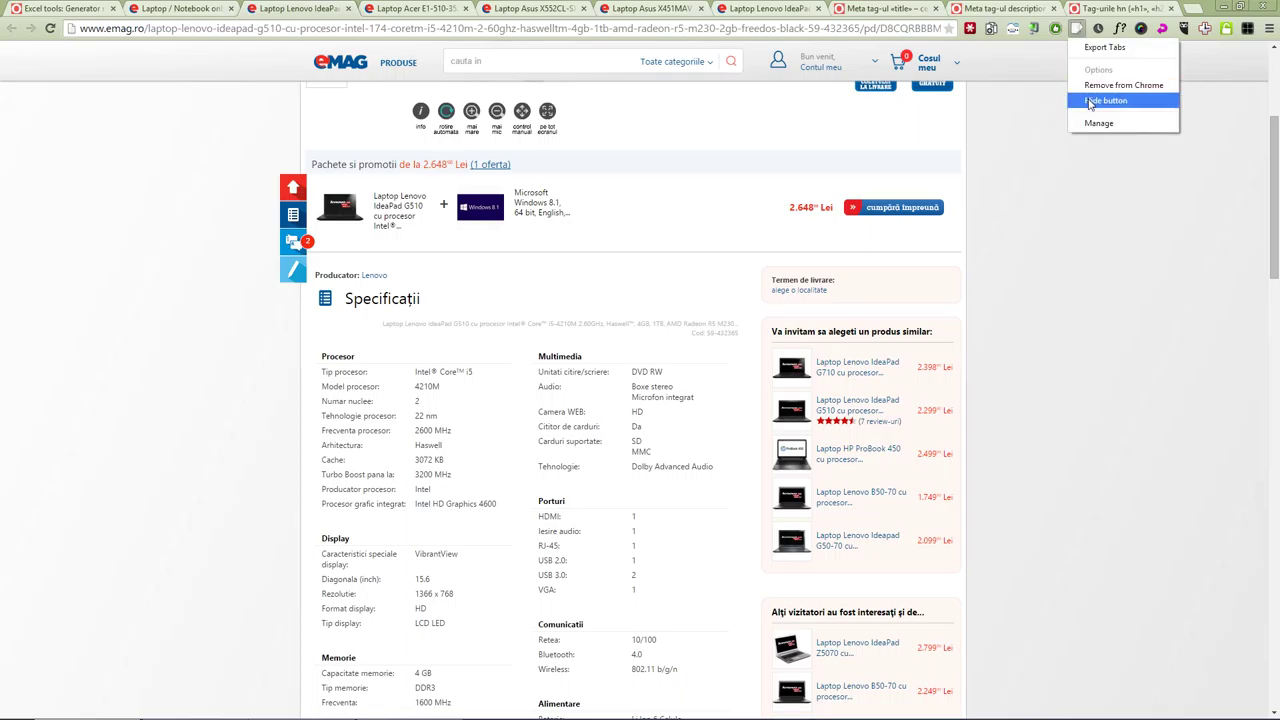
pyautogui.click(1047, 70)
# Search Google for 'export tabs extension chrome' and open the Export Tabs Web Store listing
pyautogui.hotkey('ctrl', 't')
pyautogui.write('ex')
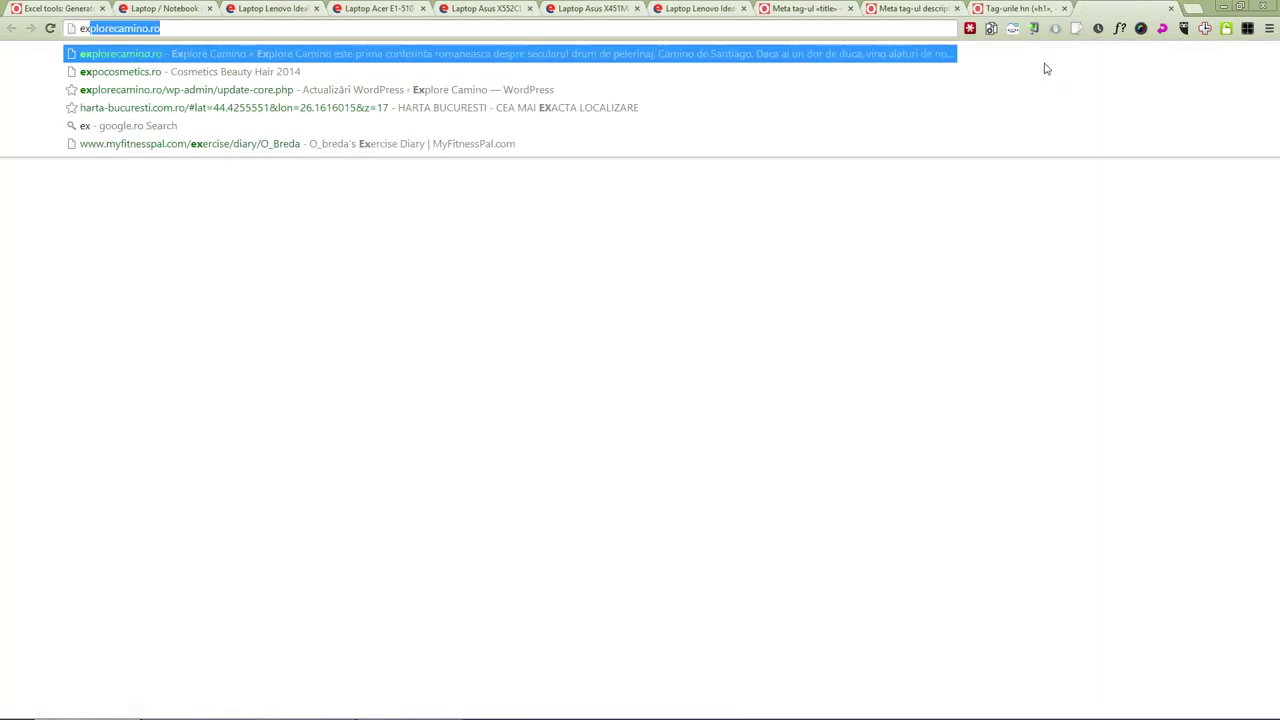
pyautogui.write('port tabs exte')
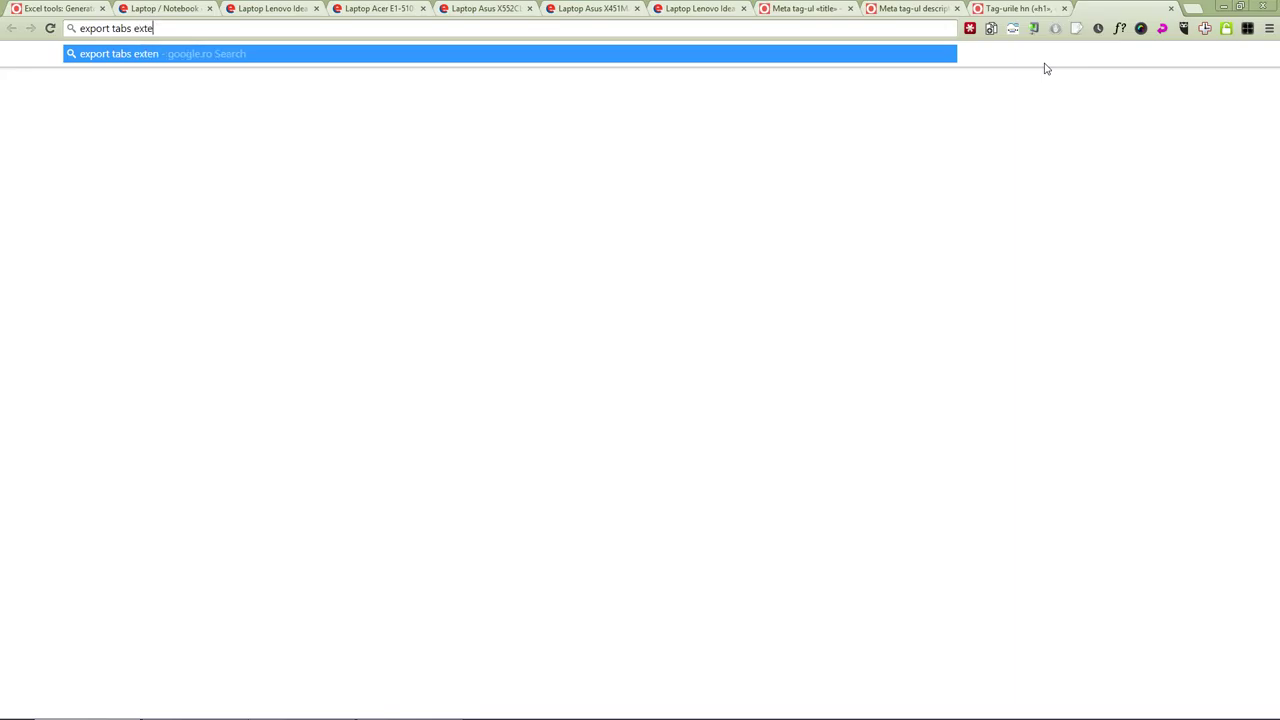
pyautogui.write('nsion chrome')
pyautogui.press('Return')
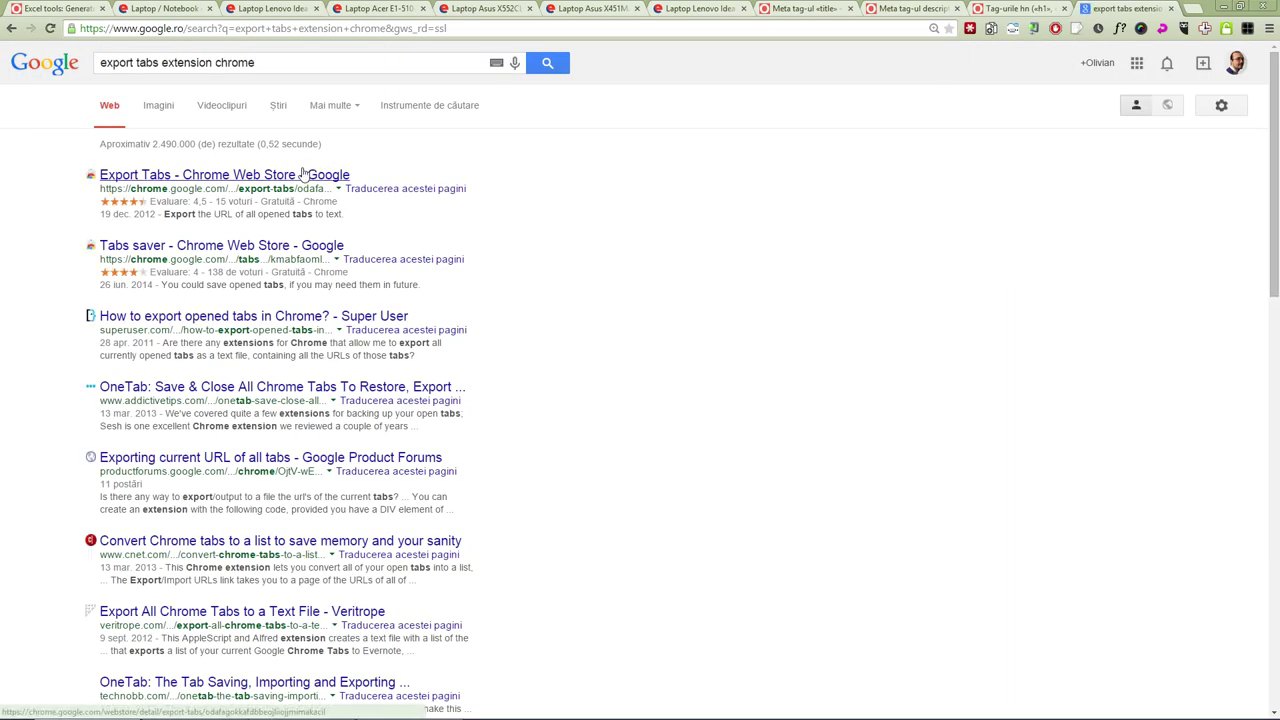
pyautogui.click(303, 174)
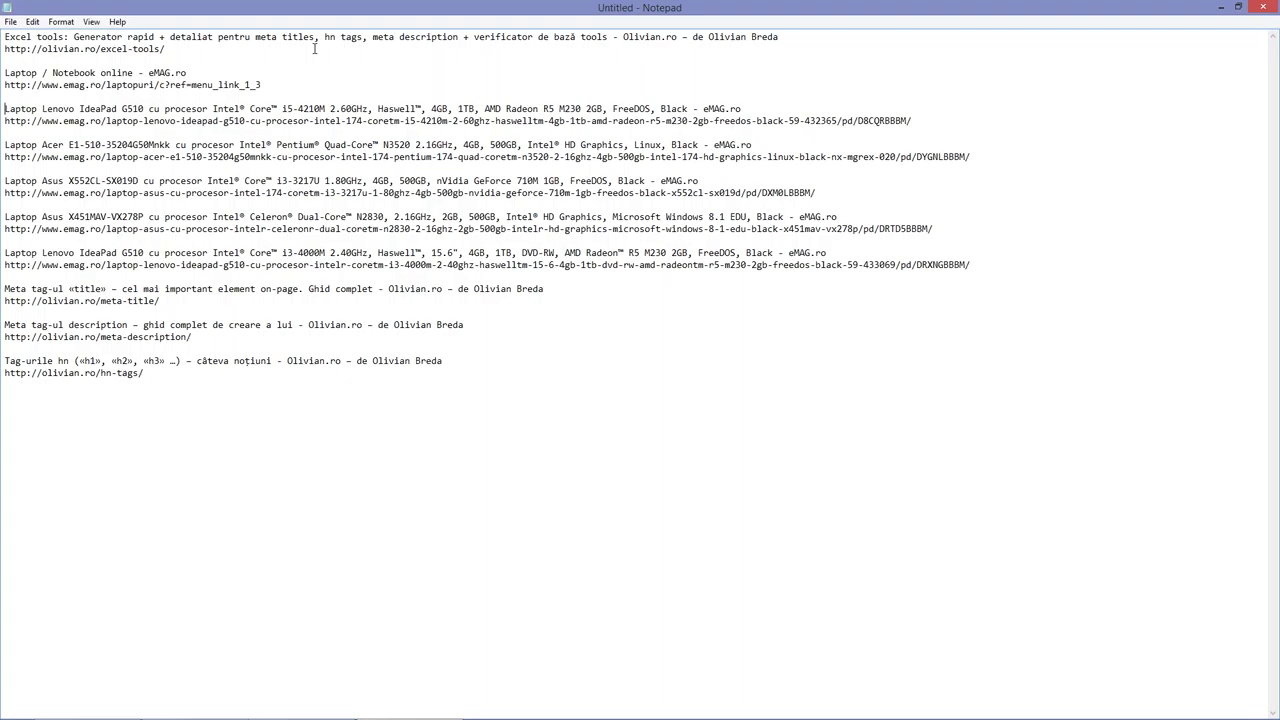
# Delete the non-laptop lines at the top and the three article entries at the end
pyautogui.hotkey('ctrl', 'shift', 'Home')
pyautogui.press('Delete')
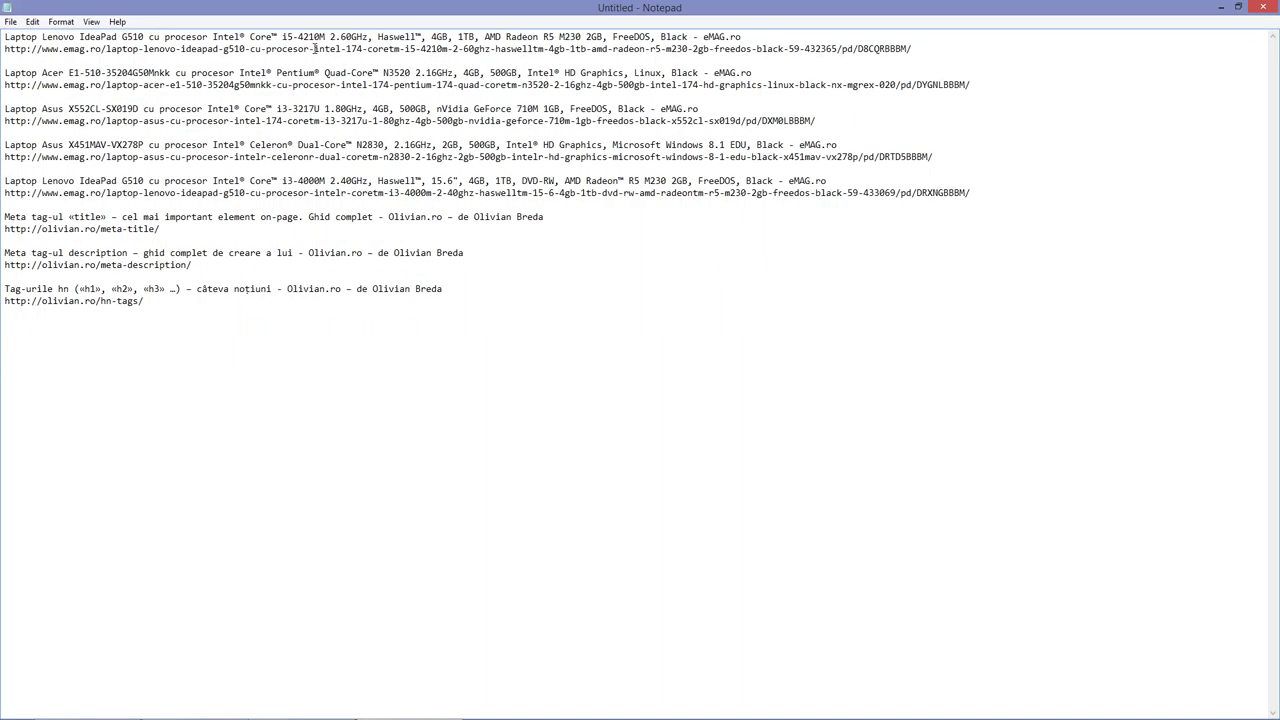
pyautogui.hotkey('ctrl', 'shift', 'End')
pyautogui.press('Delete')
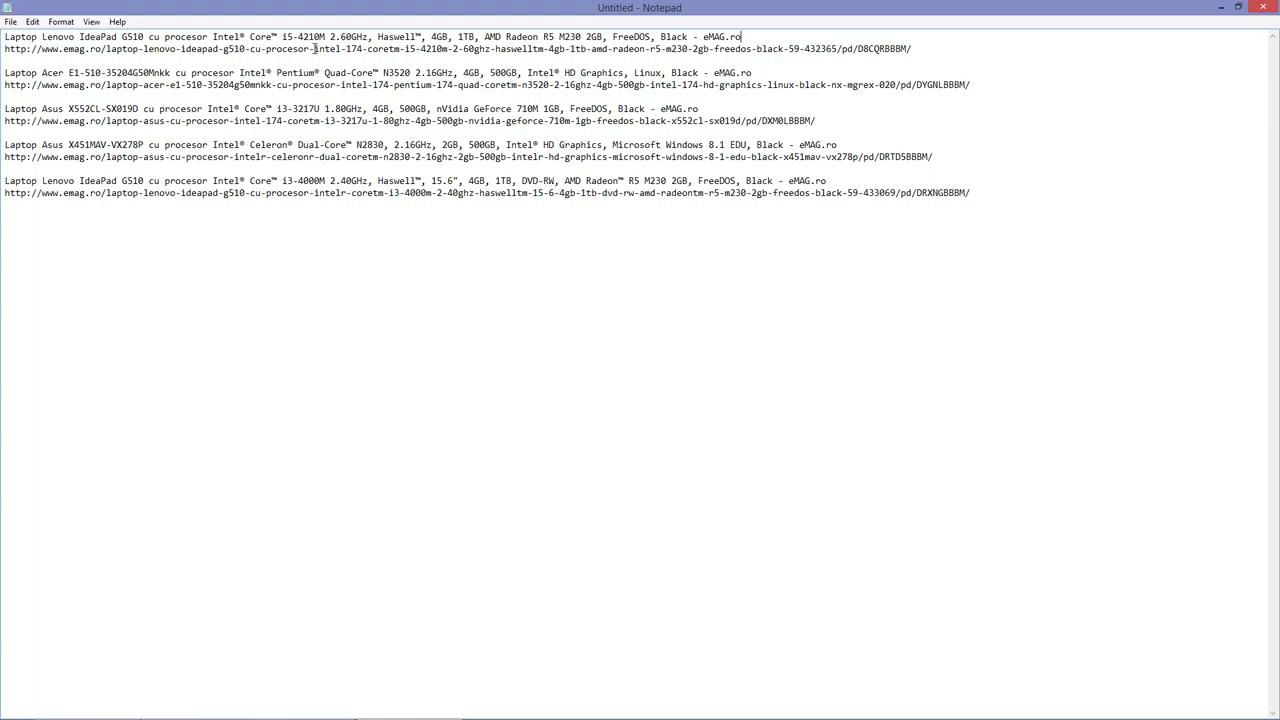
# Join the first laptop titles (including Acer and Asus X552CL) to their URLs with a tab
pyautogui.click(315, 48)
pyautogui.press('Home')
pyautogui.press('BackSpace')
pyautogui.press('Tab')
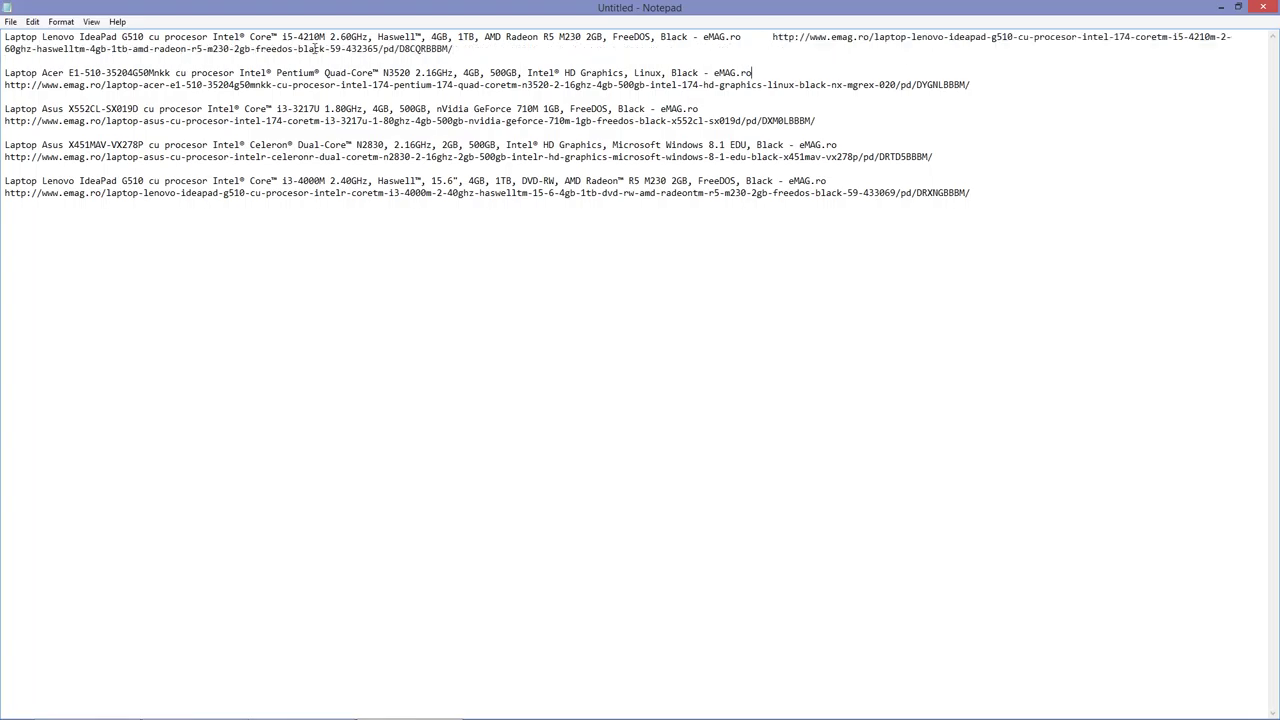
pyautogui.press('Delete')
pyautogui.press('Tab')
pyautogui.press('Delete')
# Join the remaining Asus X451MAV and Lenovo titles to their URLs and select the whole list
pyautogui.press('Tab')
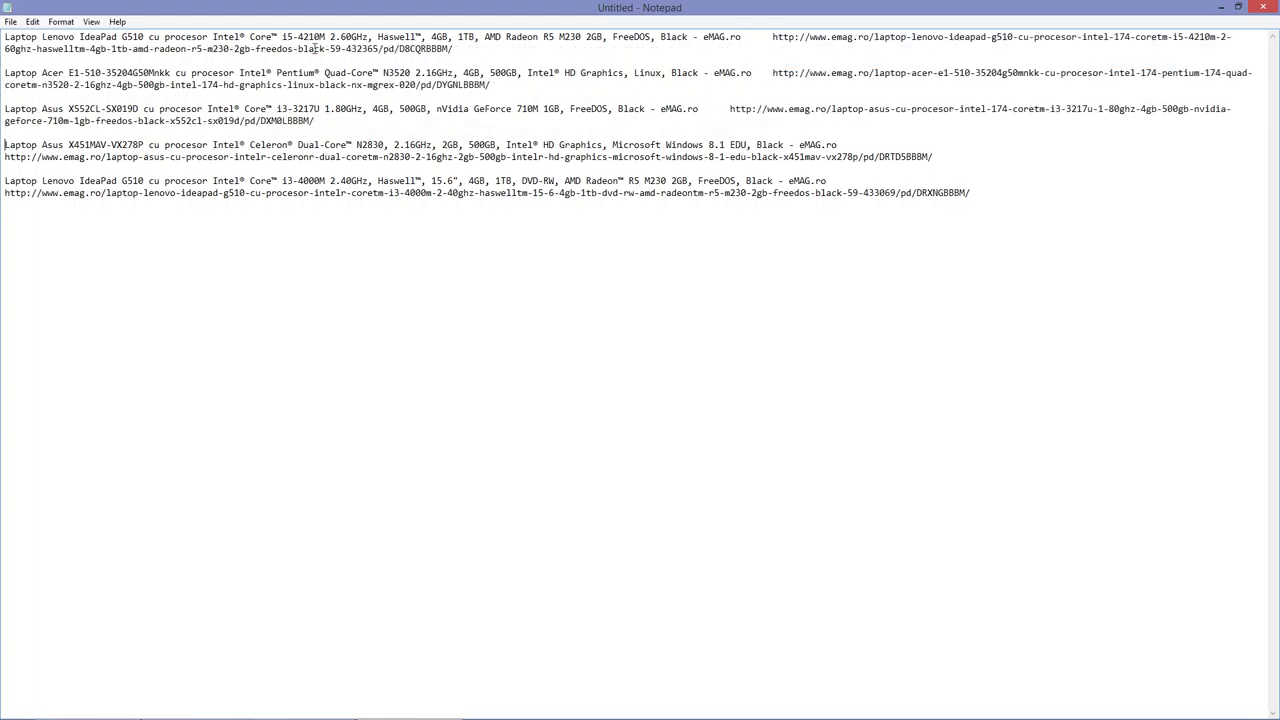
pyautogui.press('Down')
pyautogui.press('BackSpace')
pyautogui.press('Tab')
pyautogui.press('Down')
pyautogui.press('Down')
pyautogui.press('Down')
pyautogui.press('BackSpace')
pyautogui.press('Tab')
pyautogui.hotkey('ctrl', 'a')
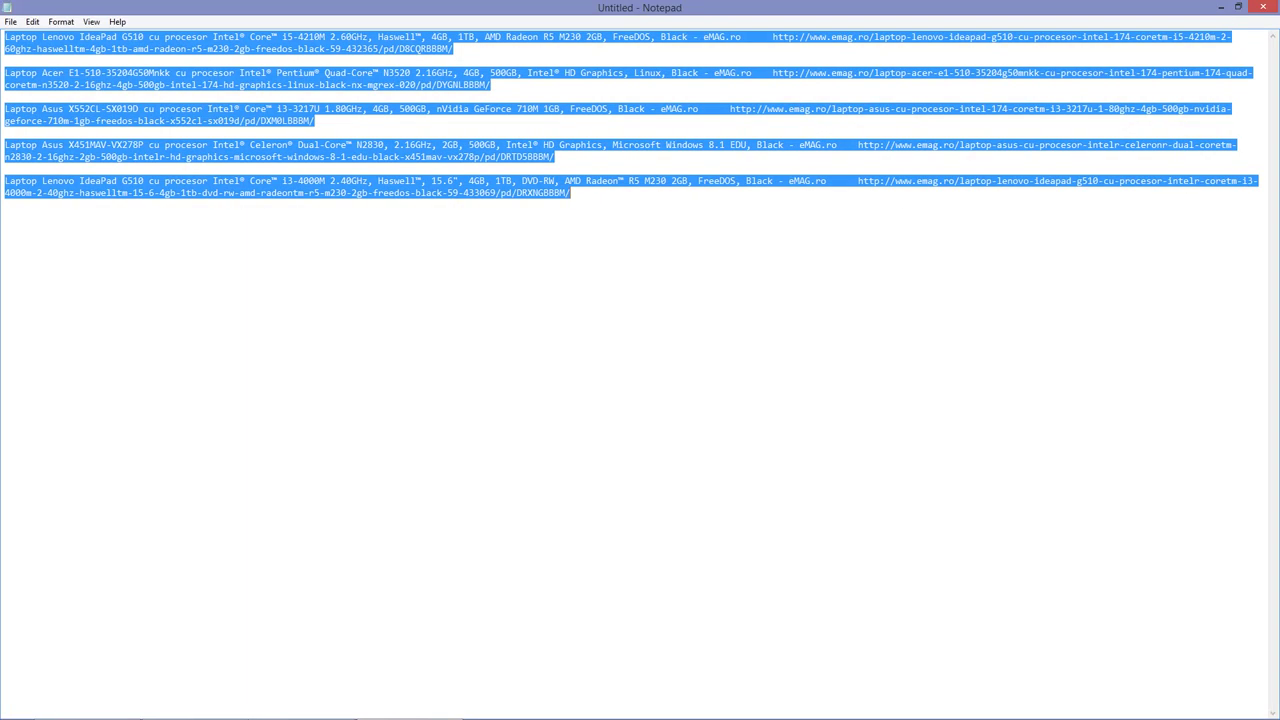
pyautogui.hotkey('alt', 'Tab')
pyautogui.hotkey('alt', 'Tab')
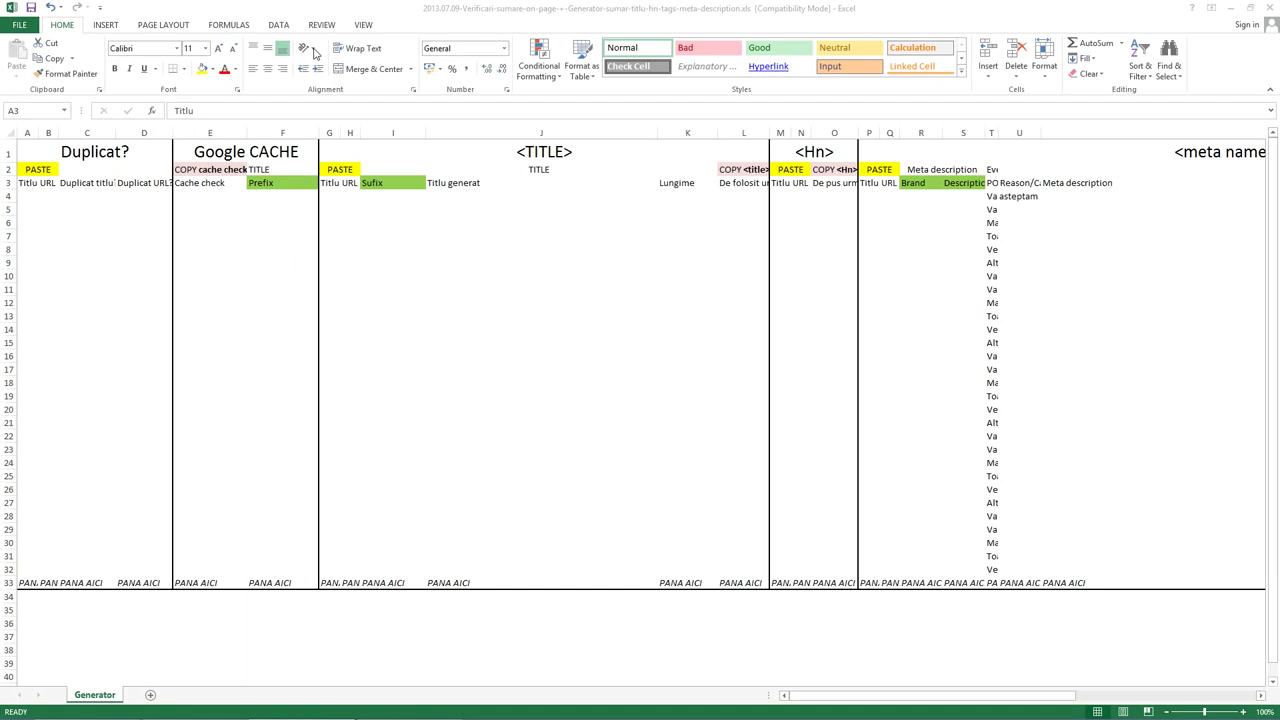
# Paste the laptop list starting at A4, undoing the paste that overwrote the row 3 headers
pyautogui.hotkey('ctrl', 'v')
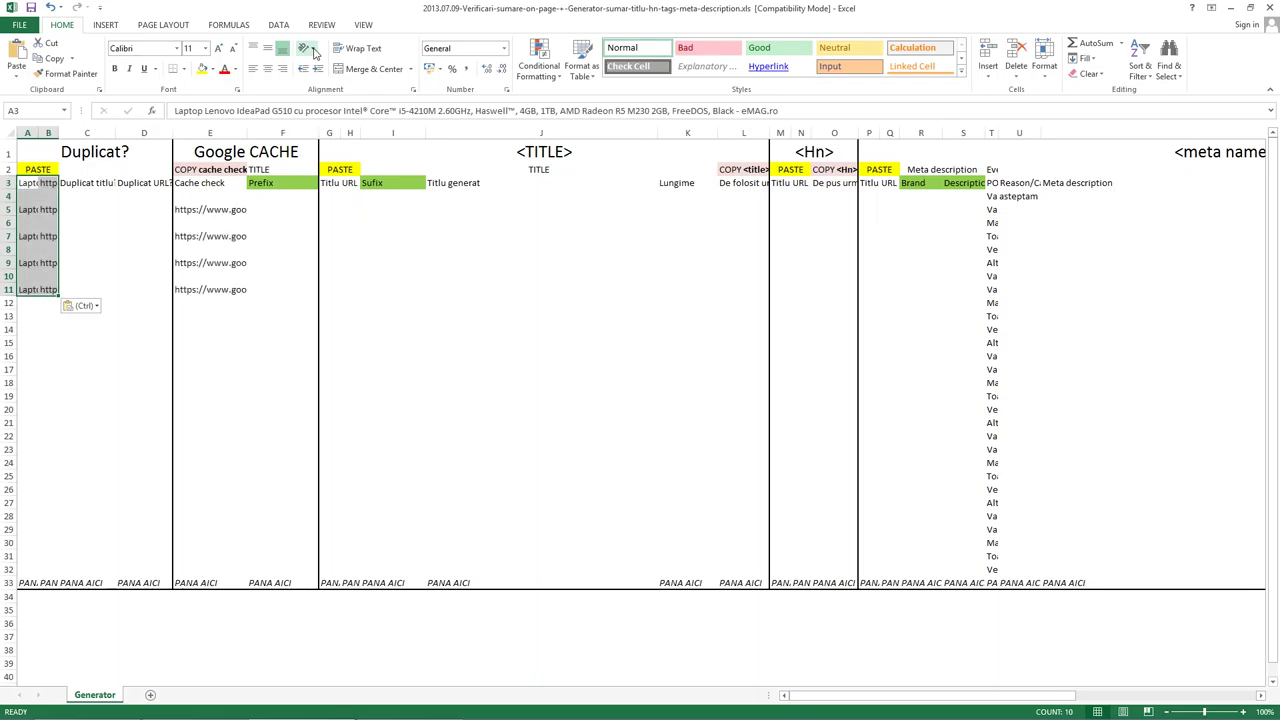
pyautogui.press('Right')
pyautogui.press('Right')
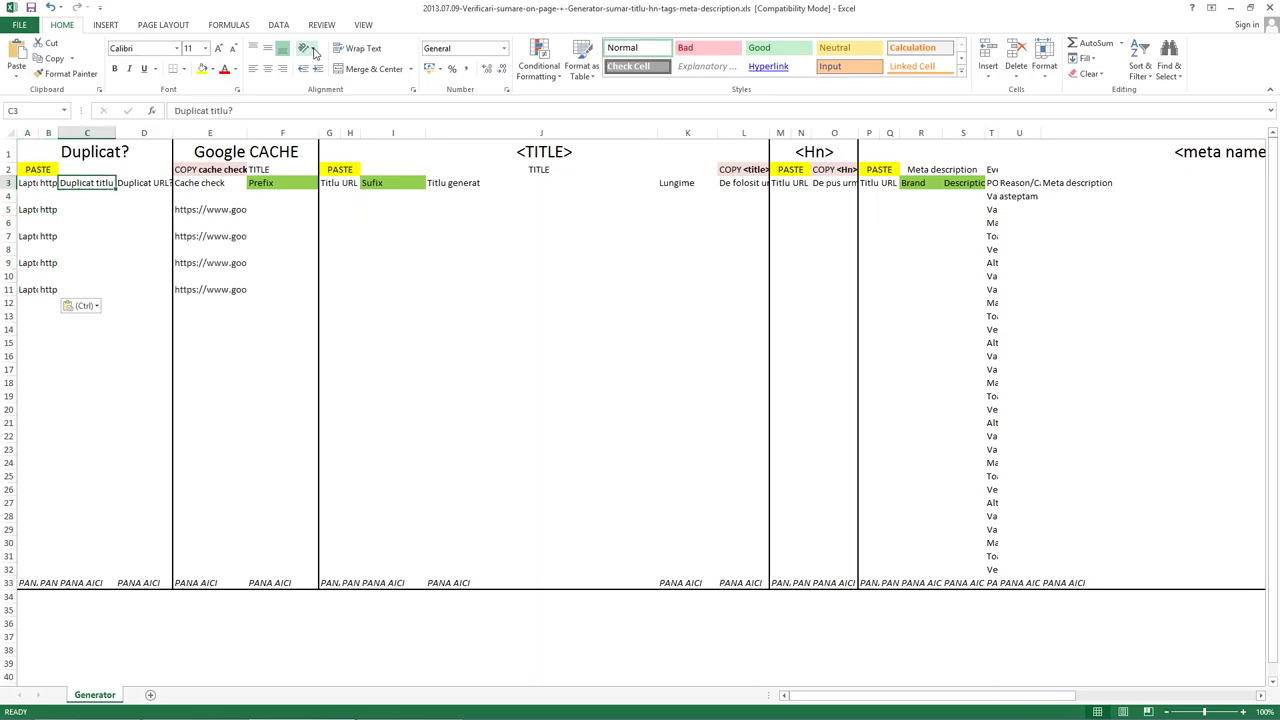
pyautogui.hotkey('ctrl', 'z')
pyautogui.press('Left')
pyautogui.press('Left')
pyautogui.press('Down')
pyautogui.hotkey('ctrl', 'v')
# Copy the first laptop's title and URL from row 4 into a new Notepad window
pyautogui.hotkey('ctrl', 'c')
pyautogui.press('Up')
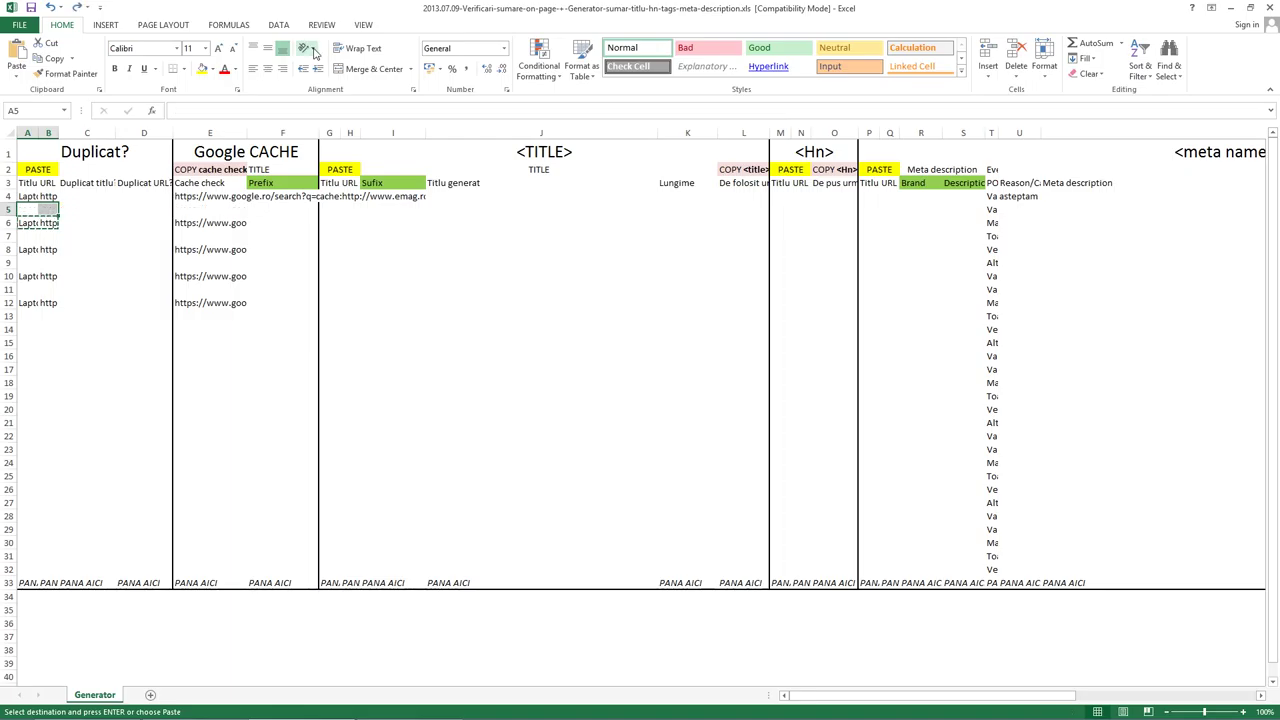
pyautogui.press('Up')
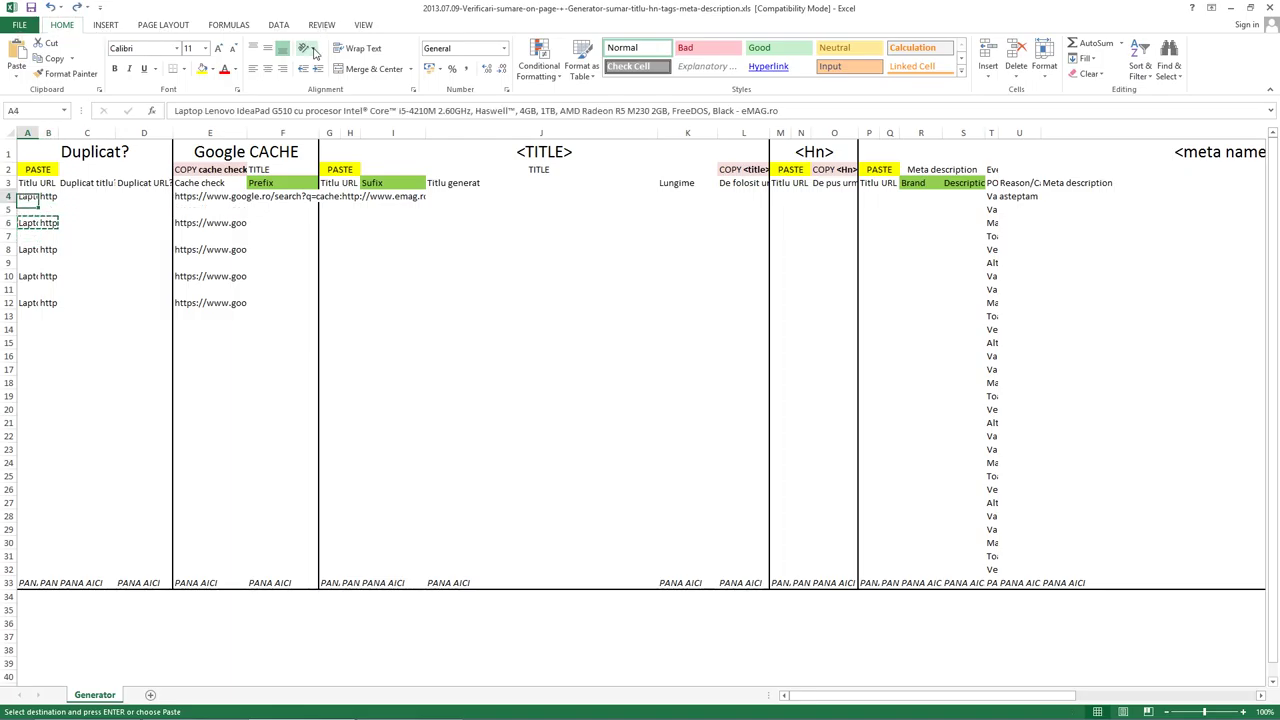
pyautogui.hotkey('ctrl', 'v')
pyautogui.hotkey('ctrl', 'c')
pyautogui.press('super+r')
pyautogui.press('Return')
pyautogui.hotkey('ctrl', 'v')
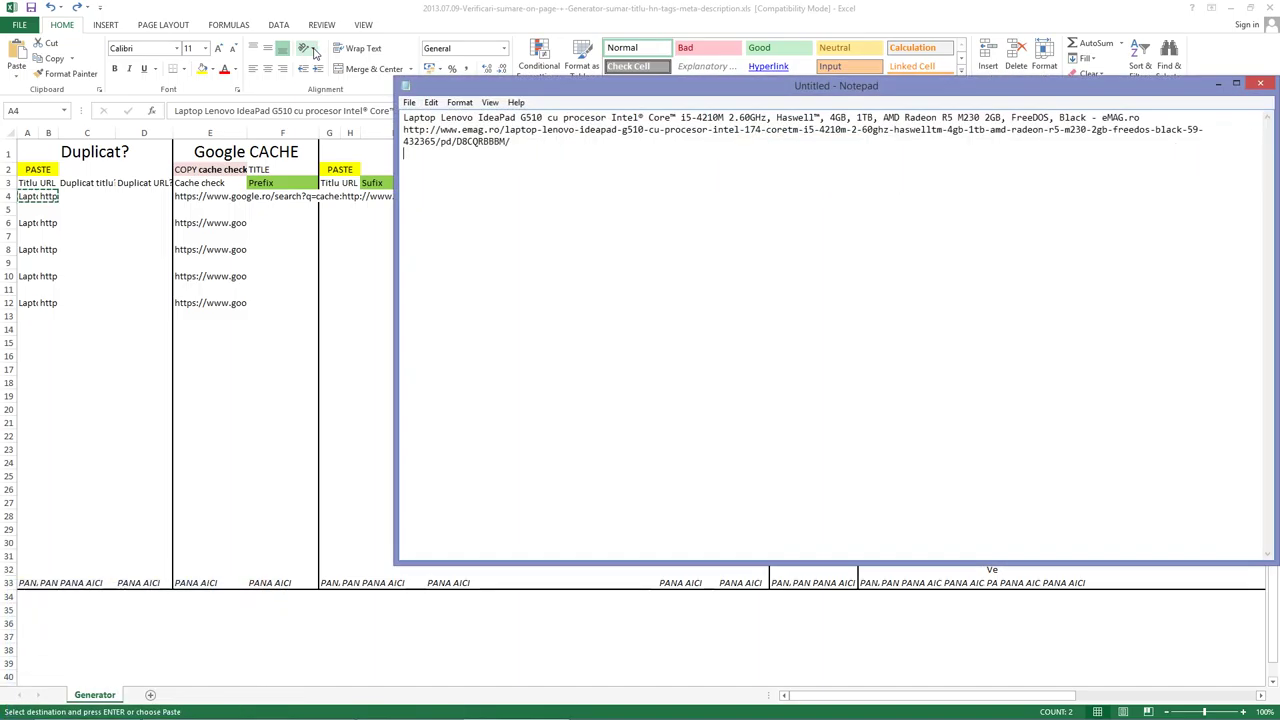
pyautogui.hotkey('alt', 'Tab')
# Paste the repeated Lenovo G510 row into row 15 and check its Duplicate flag in C15
pyautogui.press('Down')
pyautogui.press('Down')
pyautogui.press('Down')
pyautogui.press('Down')
pyautogui.press('Down')
pyautogui.press('Down')
pyautogui.press('Down')
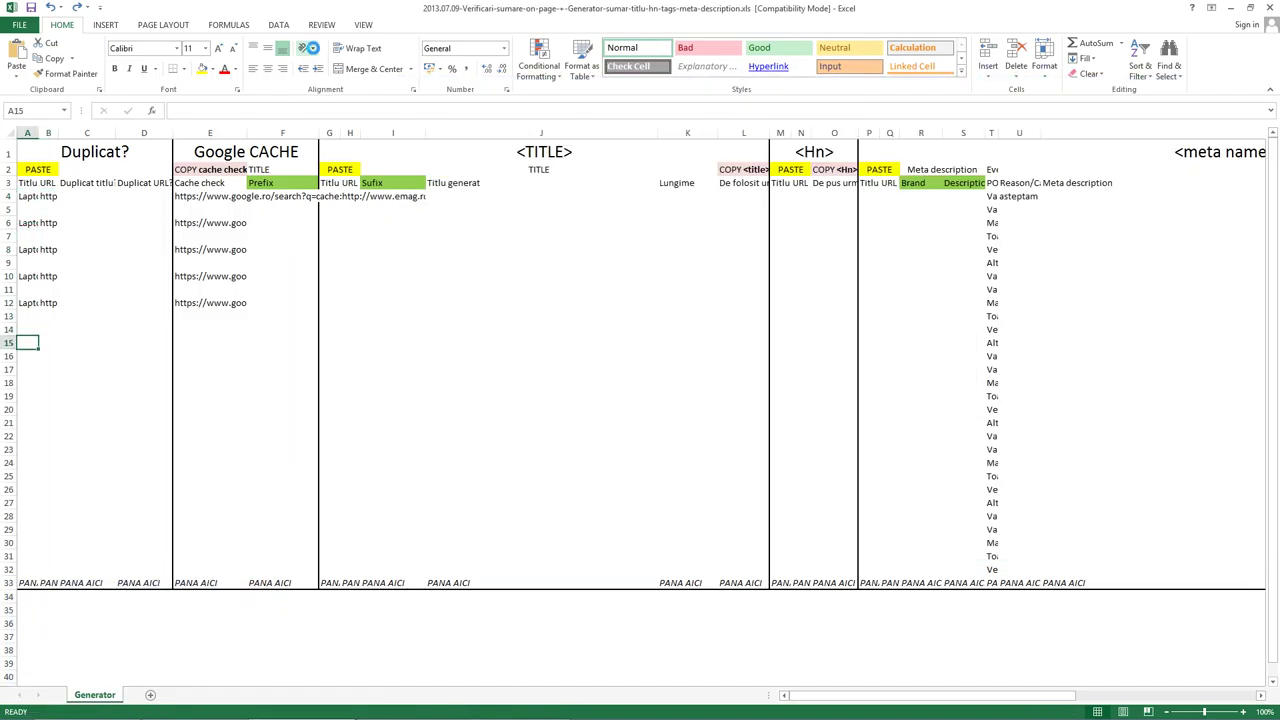
pyautogui.hotkey('ctrl', 'v')
pyautogui.press('Right')
pyautogui.press('Right')
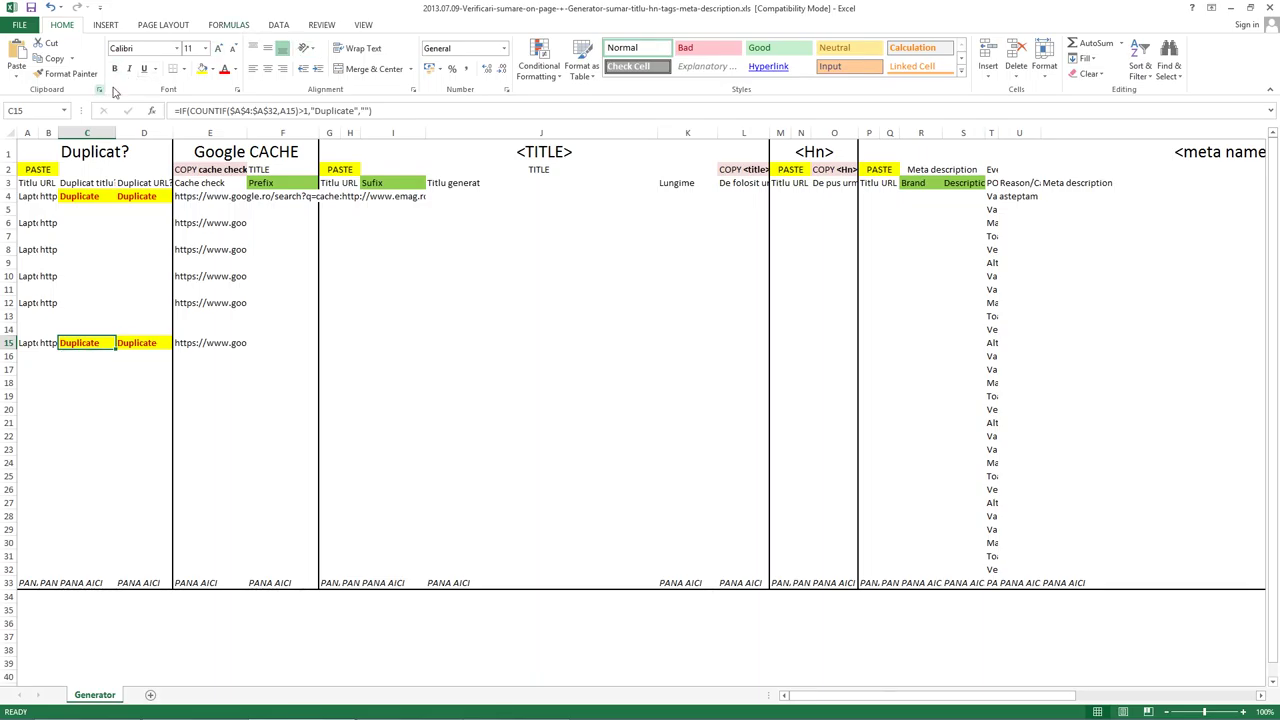
pyautogui.hotkey('alt', 'Tab')
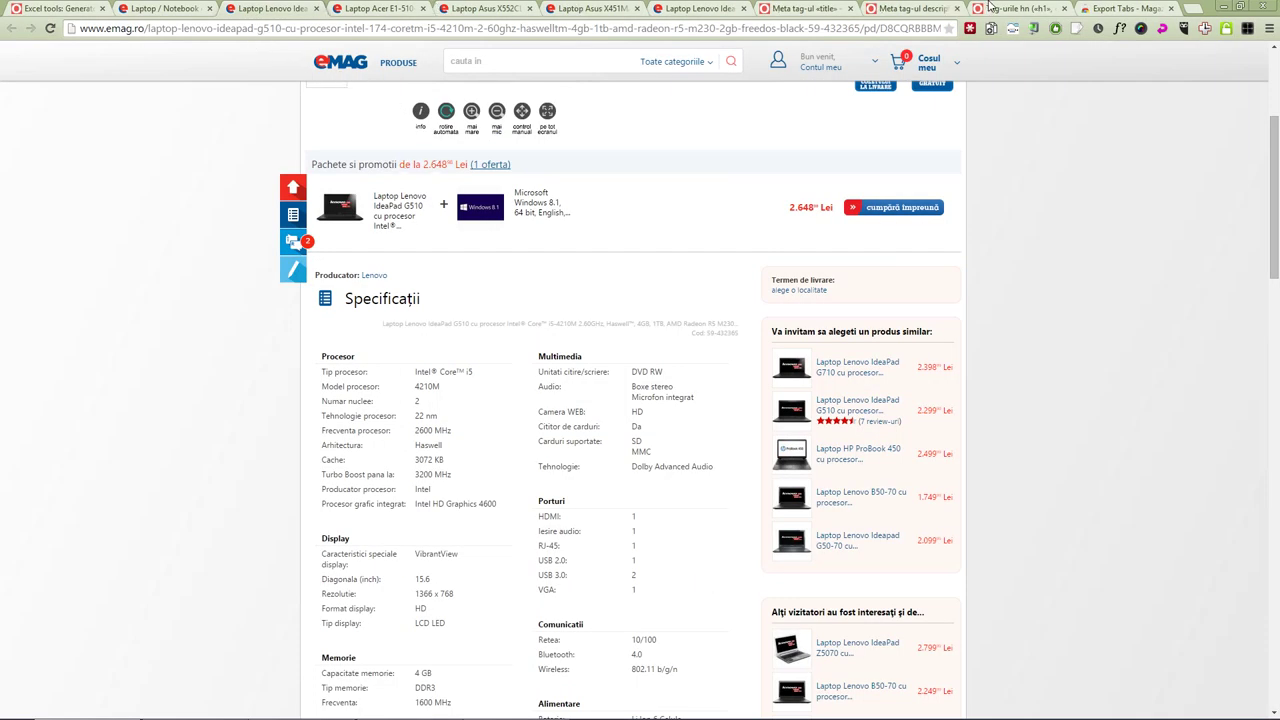
# Inspect the title and URL duplicate formulas in C4 and D4 beside the pasted laptops
pyautogui.hotkey('alt', 'Tab')
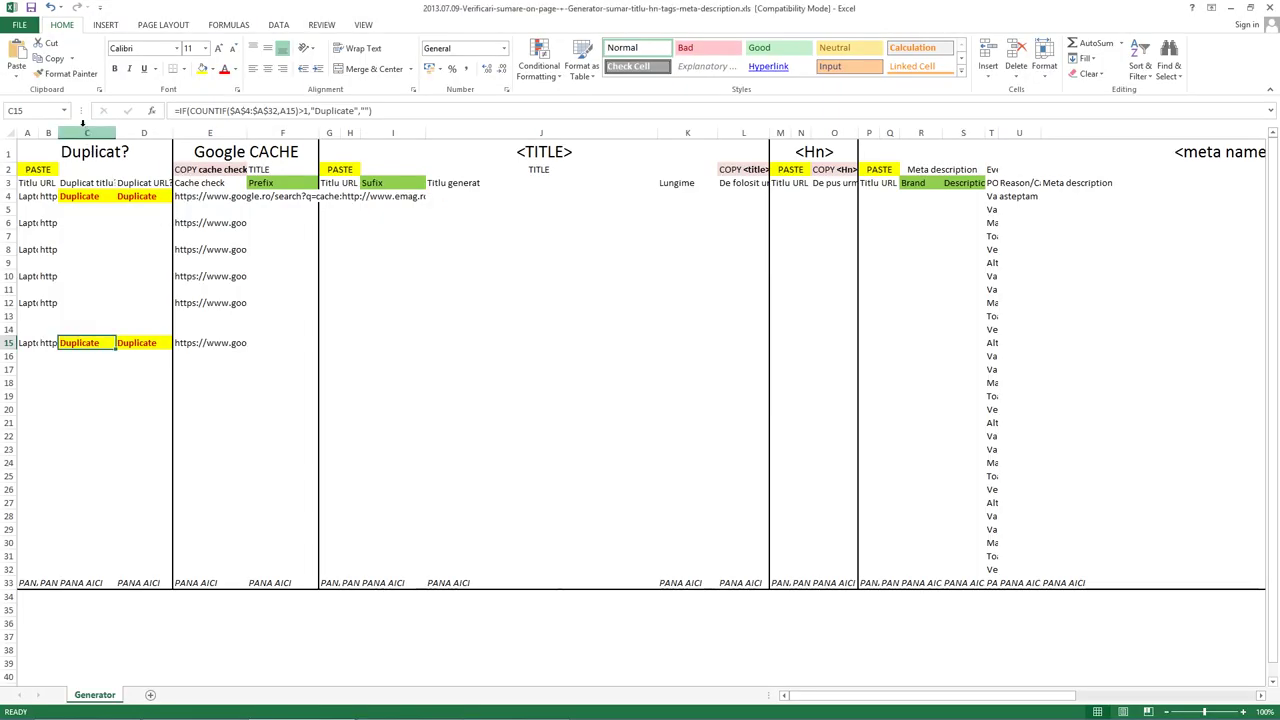
pyautogui.click(85, 231)
pyautogui.click(68, 196)
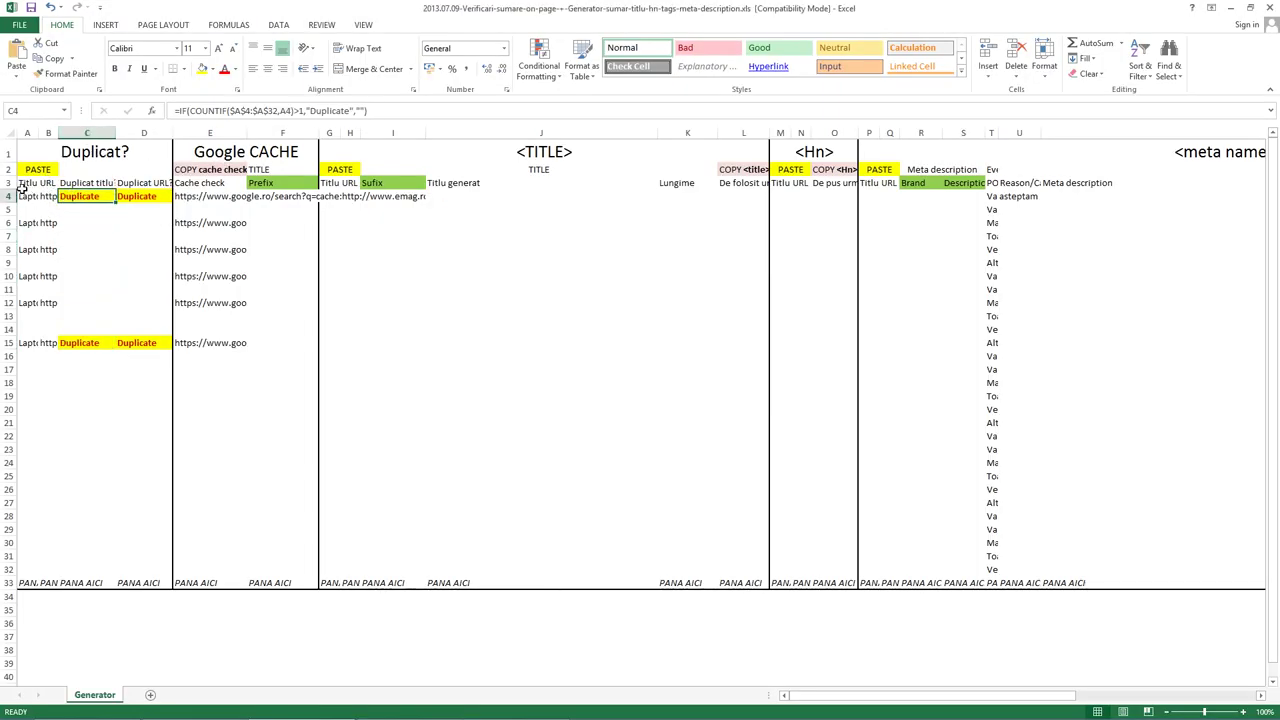
pyautogui.moveTo(28, 196); pyautogui.dragTo(53, 314)
pyautogui.click(104, 196)
pyautogui.click(121, 196)
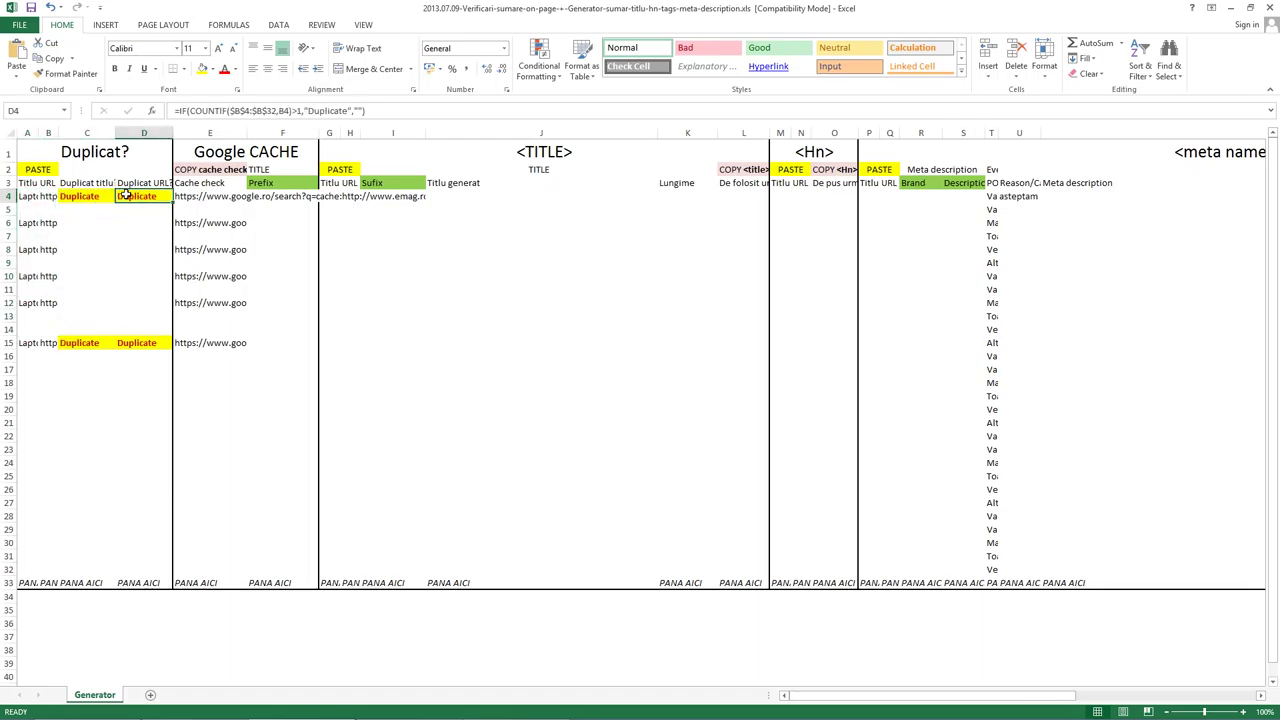
pyautogui.click(94, 220)
# Open the Google cache link from E6 in a new Chrome tab to view the cached Acer E1-510 page
pyautogui.click(200, 225)
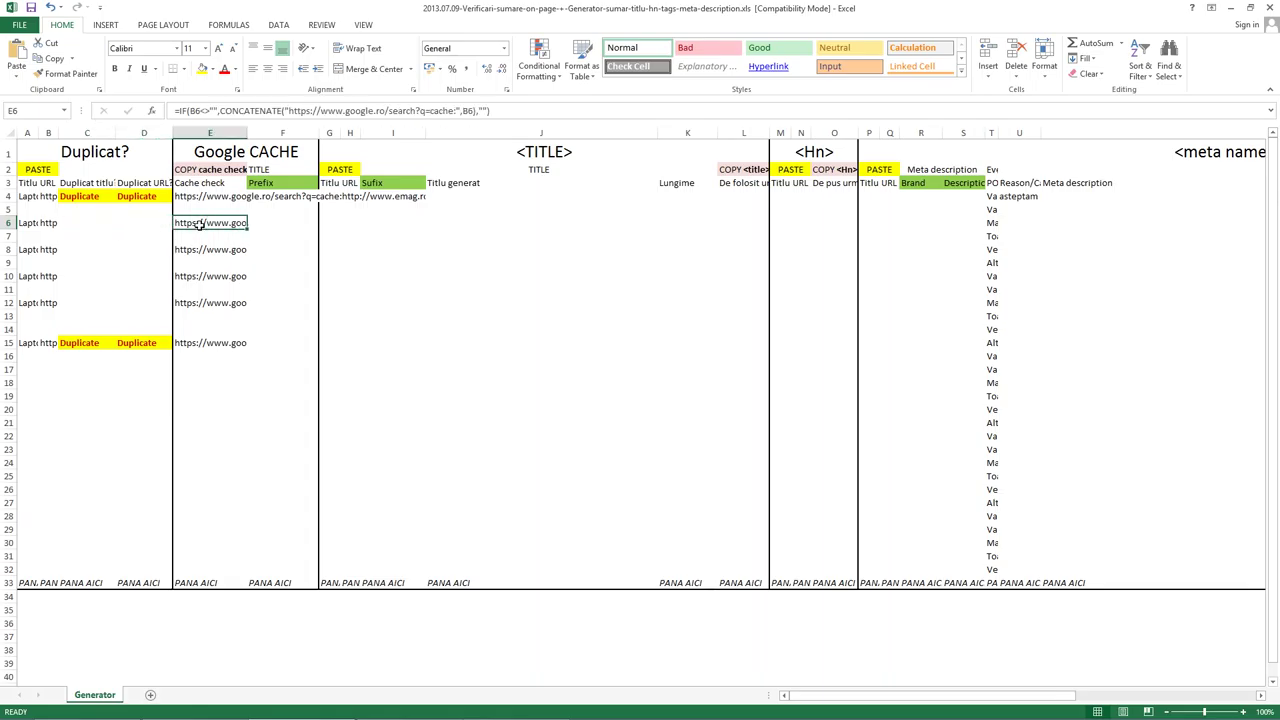
pyautogui.hotkey('ctrl', 'c')
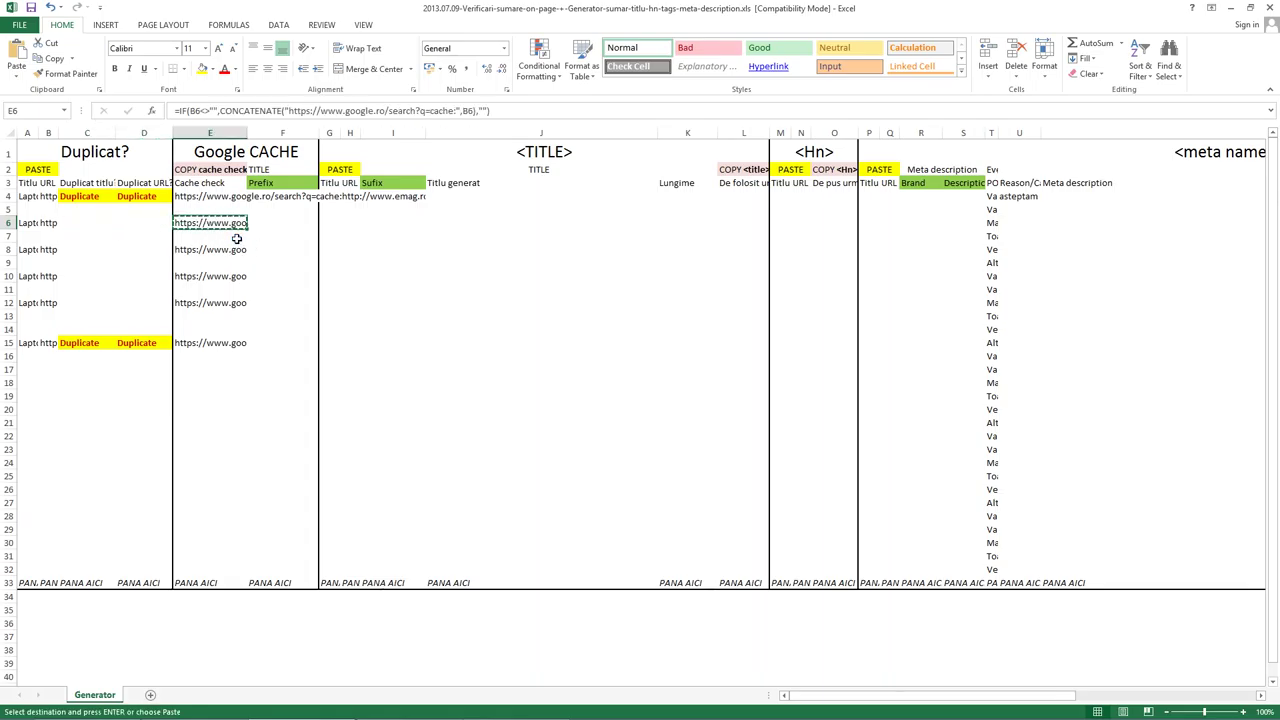
pyautogui.hotkey('alt', 'Tab')
pyautogui.hotkey('ctrl', 't')
pyautogui.hotkey('ctrl', 'v')
pyautogui.press('Return')
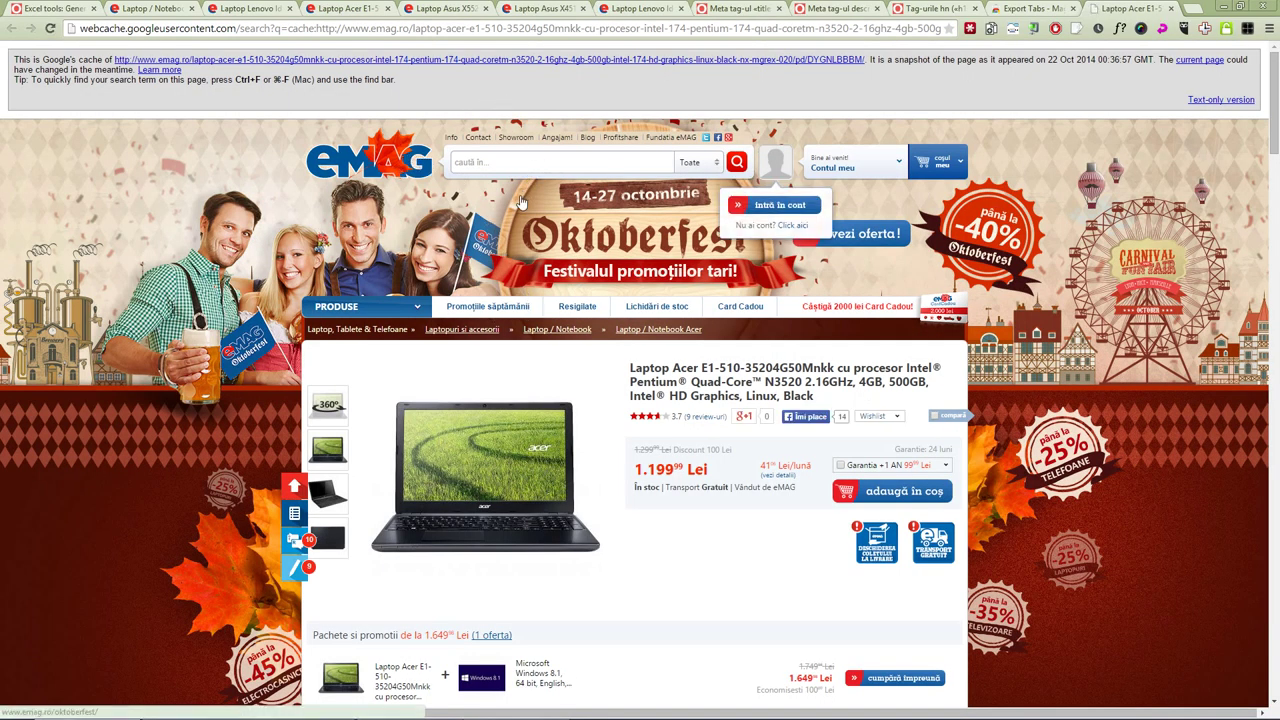
pyautogui.hotkey('alt', 'Tab')
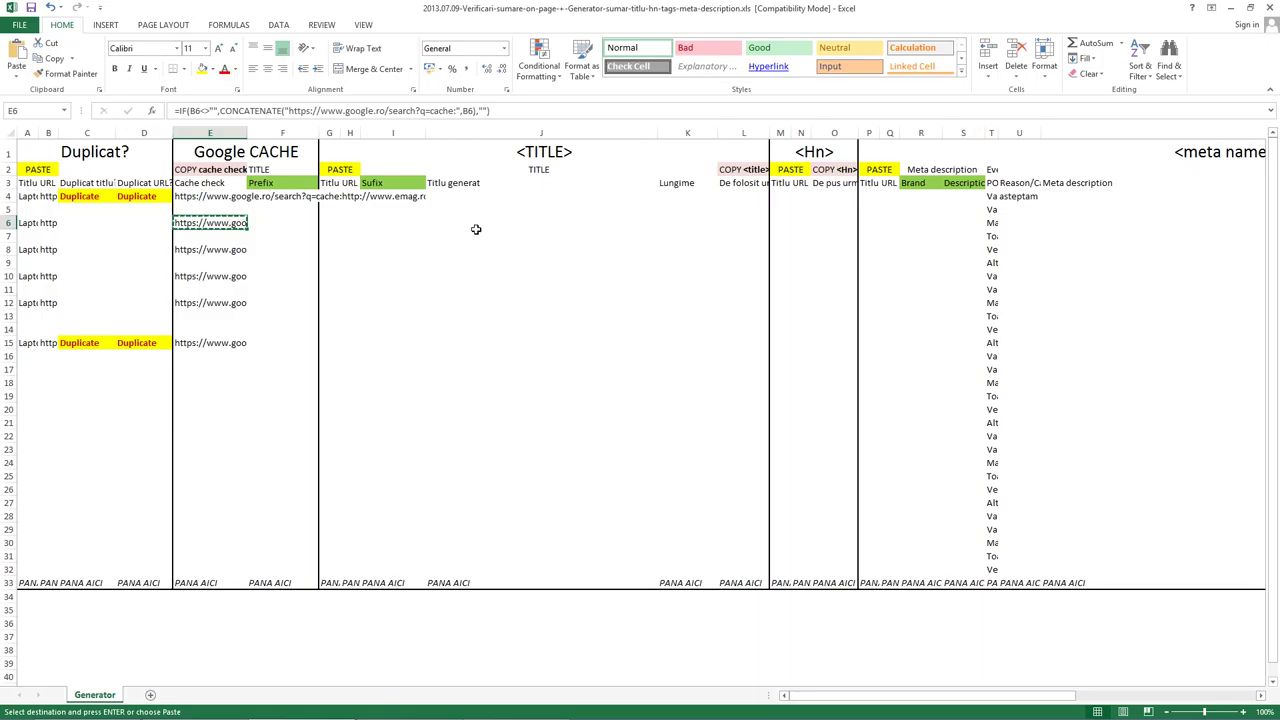
pyautogui.click(350, 196)
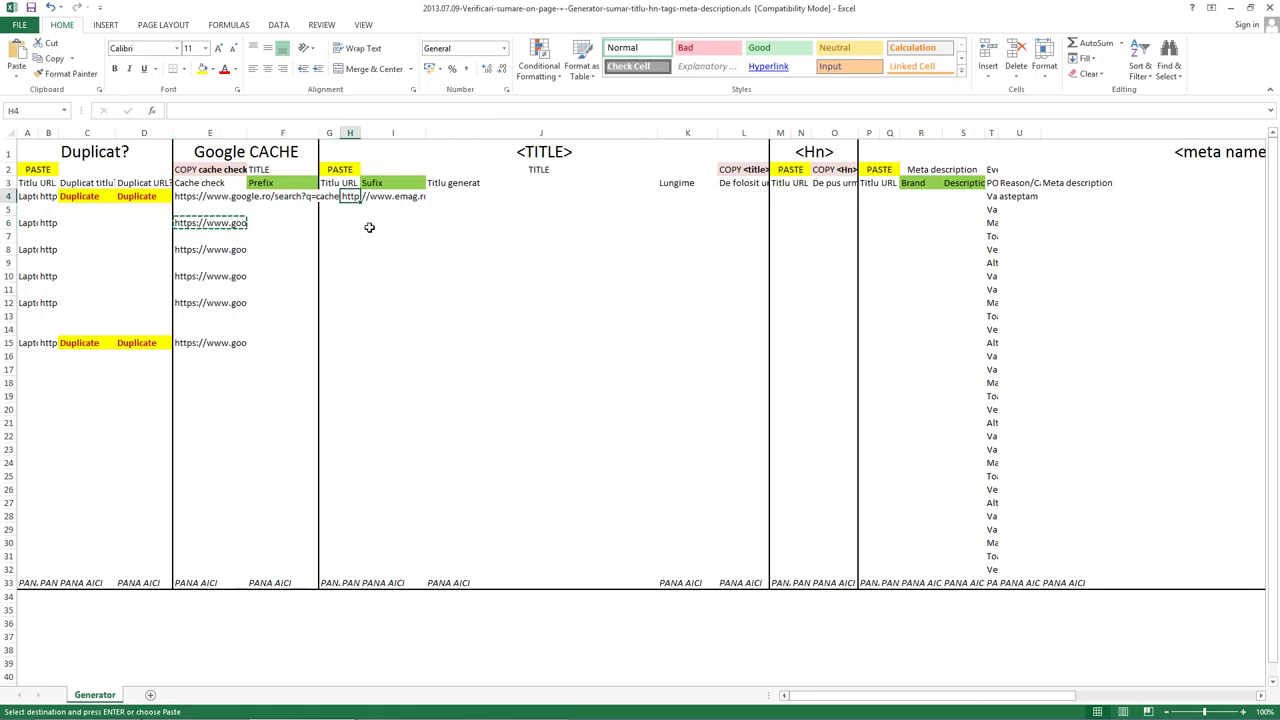
# Paste the A4:B11 laptop titles and URLs into the TITLE (G4), Hn (M4) and meta description (P4) inputs
pyautogui.moveTo(27, 196); pyautogui.dragTo(42, 302)
pyautogui.hotkey('ctrl', 'c')
pyautogui.click(340, 196)
pyautogui.hotkey('ctrl', 'v')
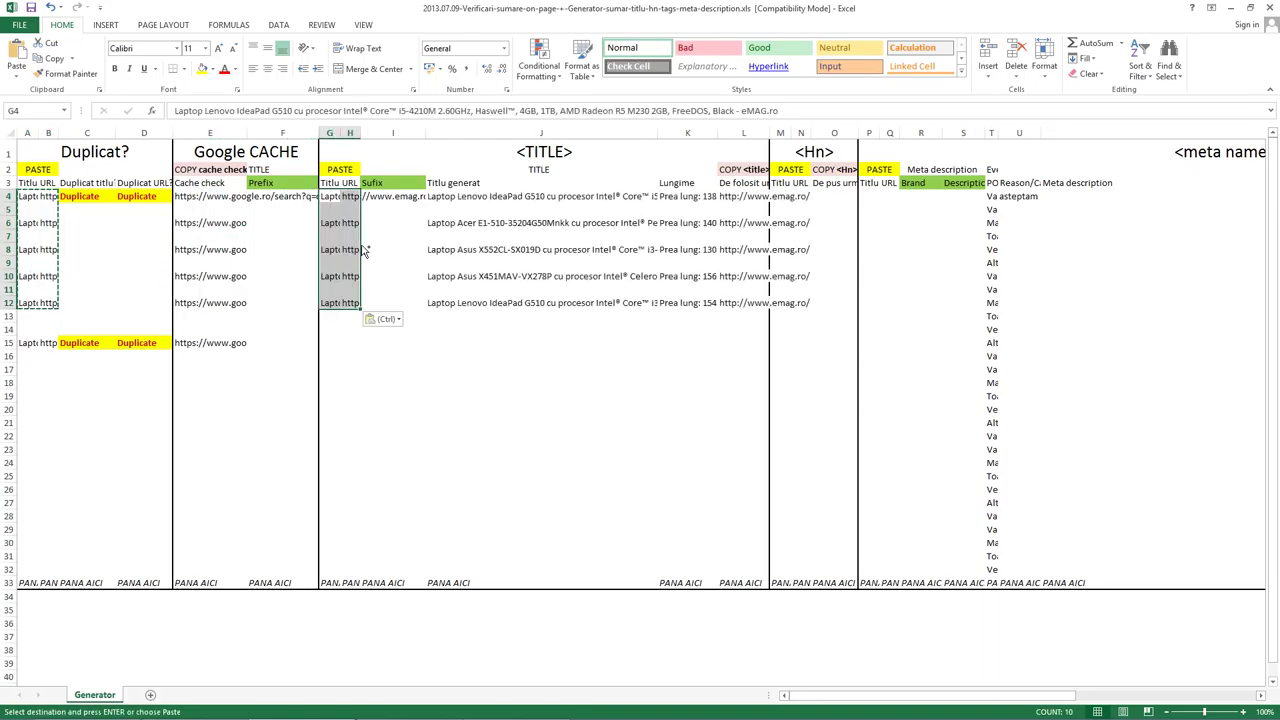
pyautogui.click(393, 198)
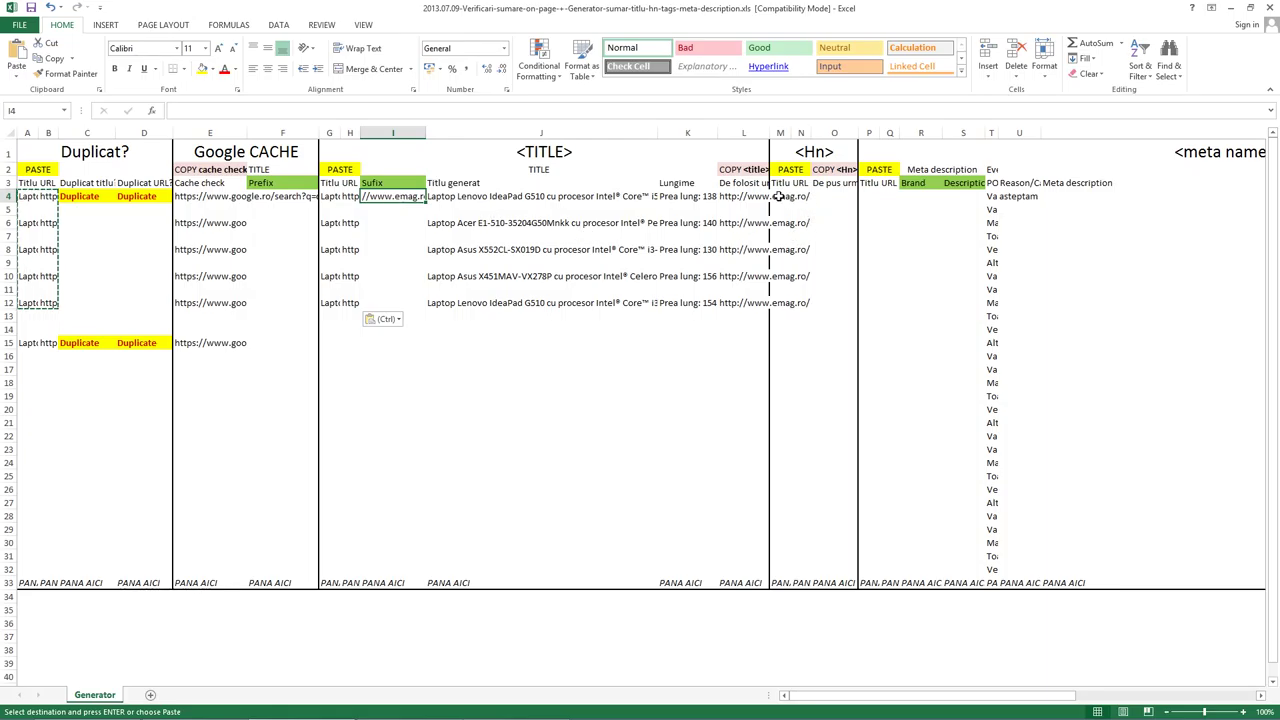
pyautogui.click(778, 197)
pyautogui.hotkey('ctrl', 'v')
pyautogui.click(873, 197)
pyautogui.hotkey('ctrl', 'v')
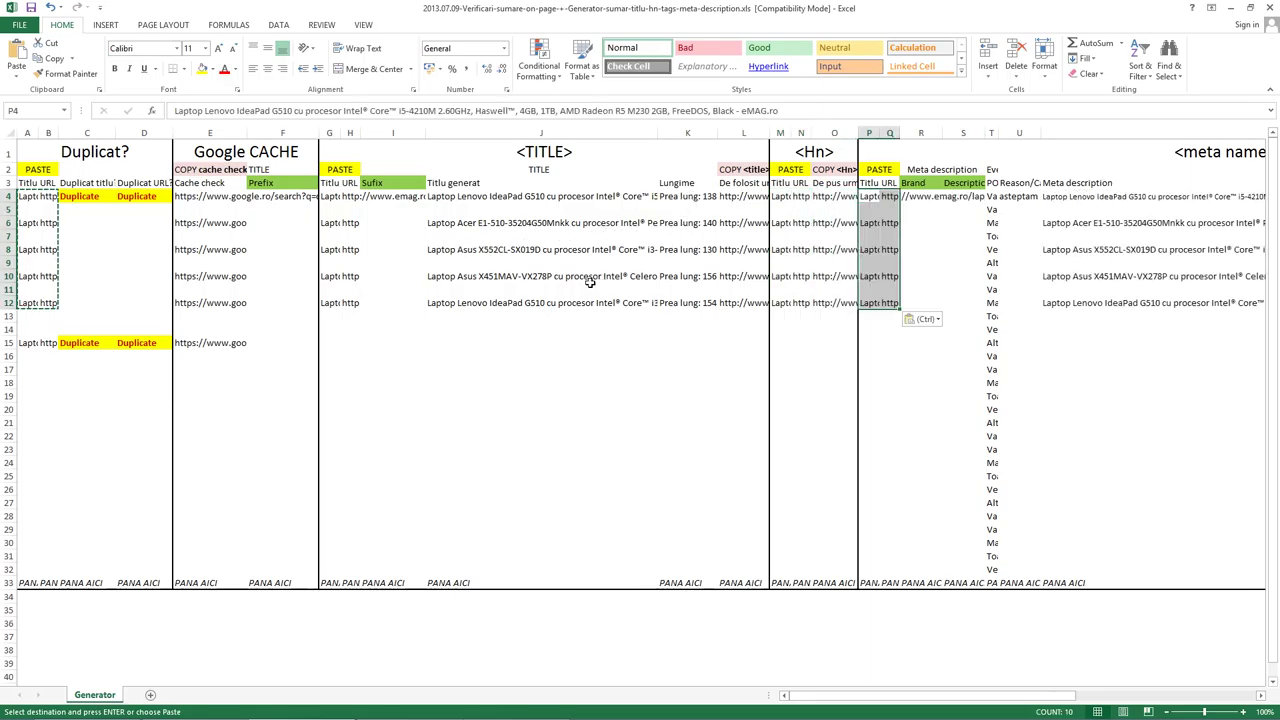
pyautogui.click(333, 199)
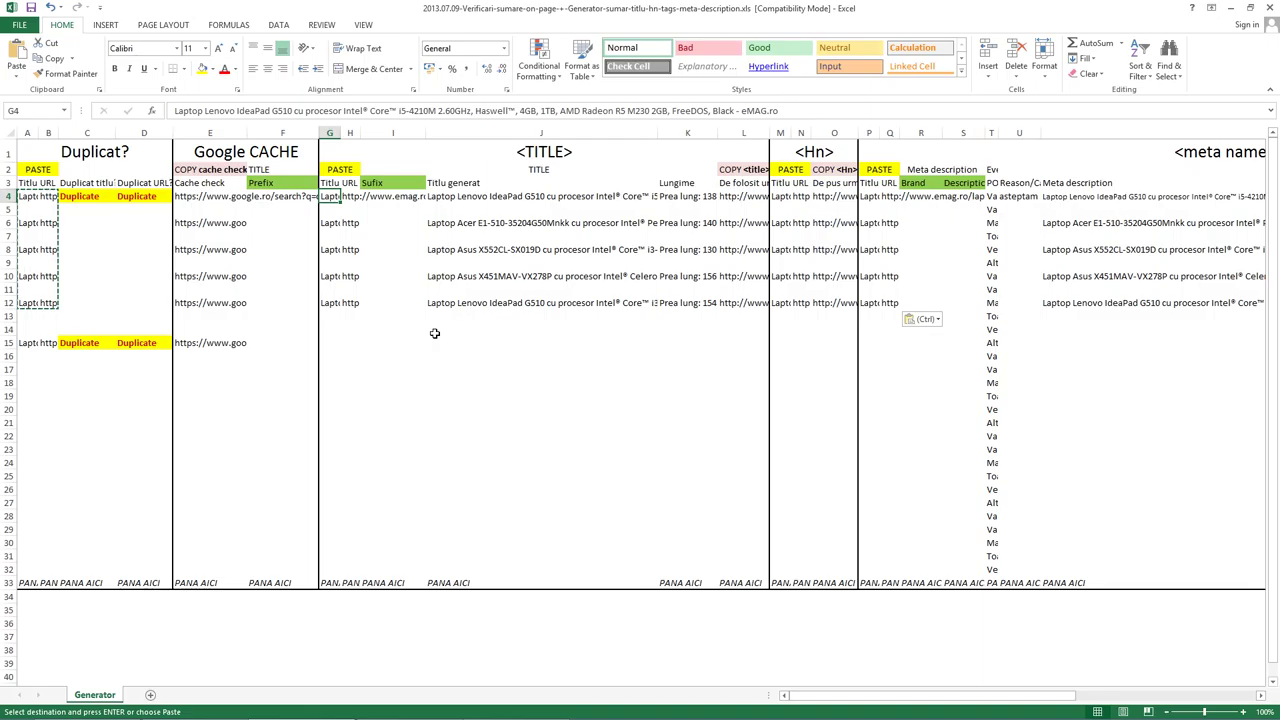
# Enter the test strings 'sfdfdsfds' and then 'sdffsdfdsfdsfdsfds' as the first TITLE input
pyautogui.write('sfdfdsfds')
pyautogui.press('Return')
pyautogui.press('Up')
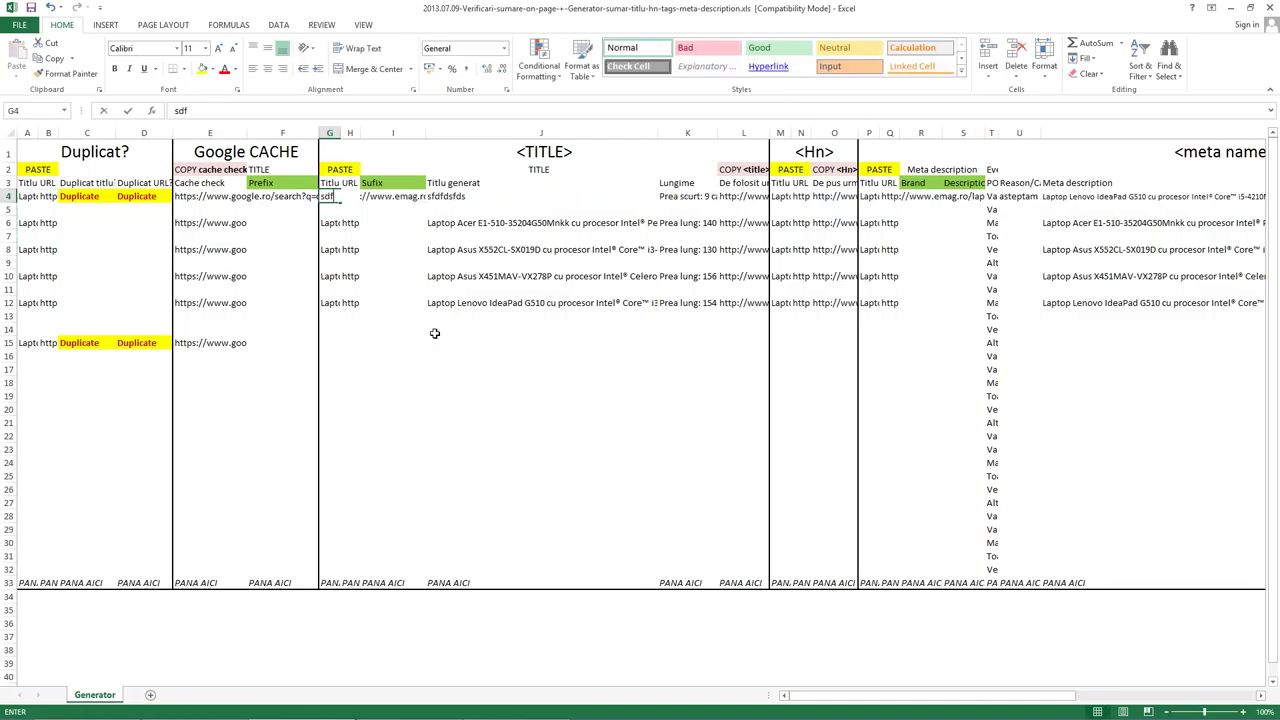
pyautogui.write('sdffsdfdsfdsfdsfds')
pyautogui.press('Return')
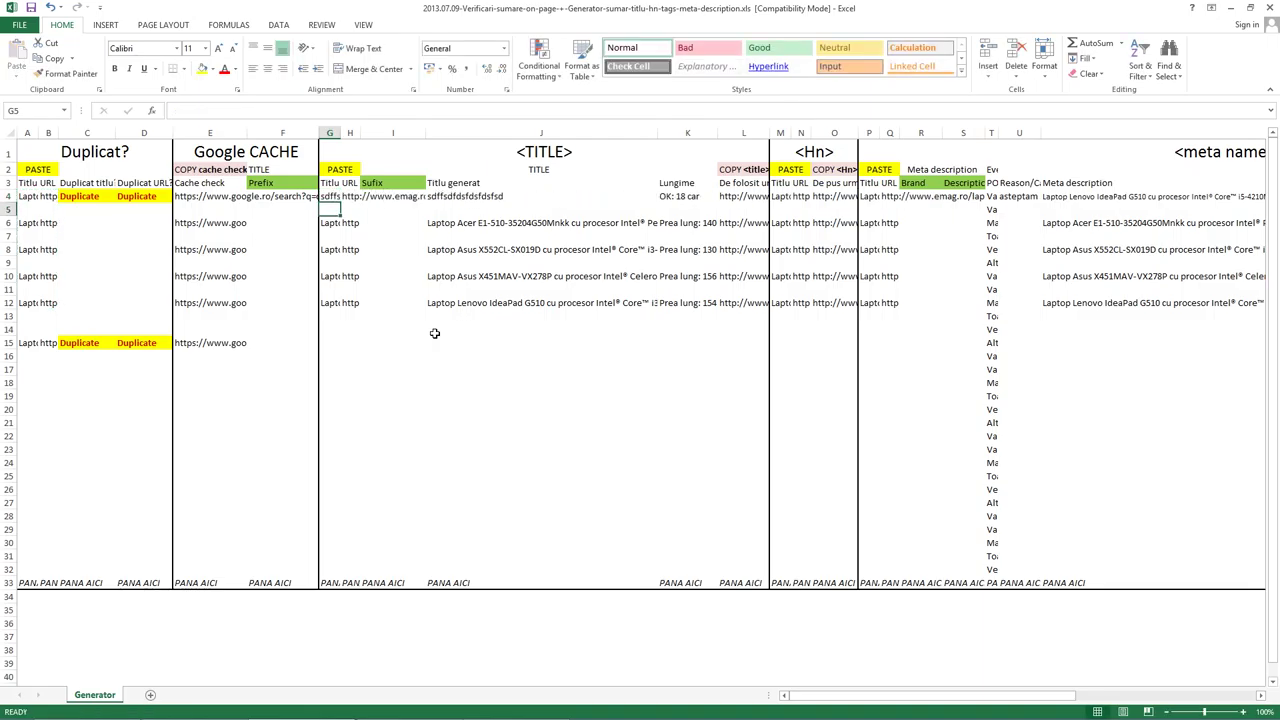
pyautogui.press('Up')
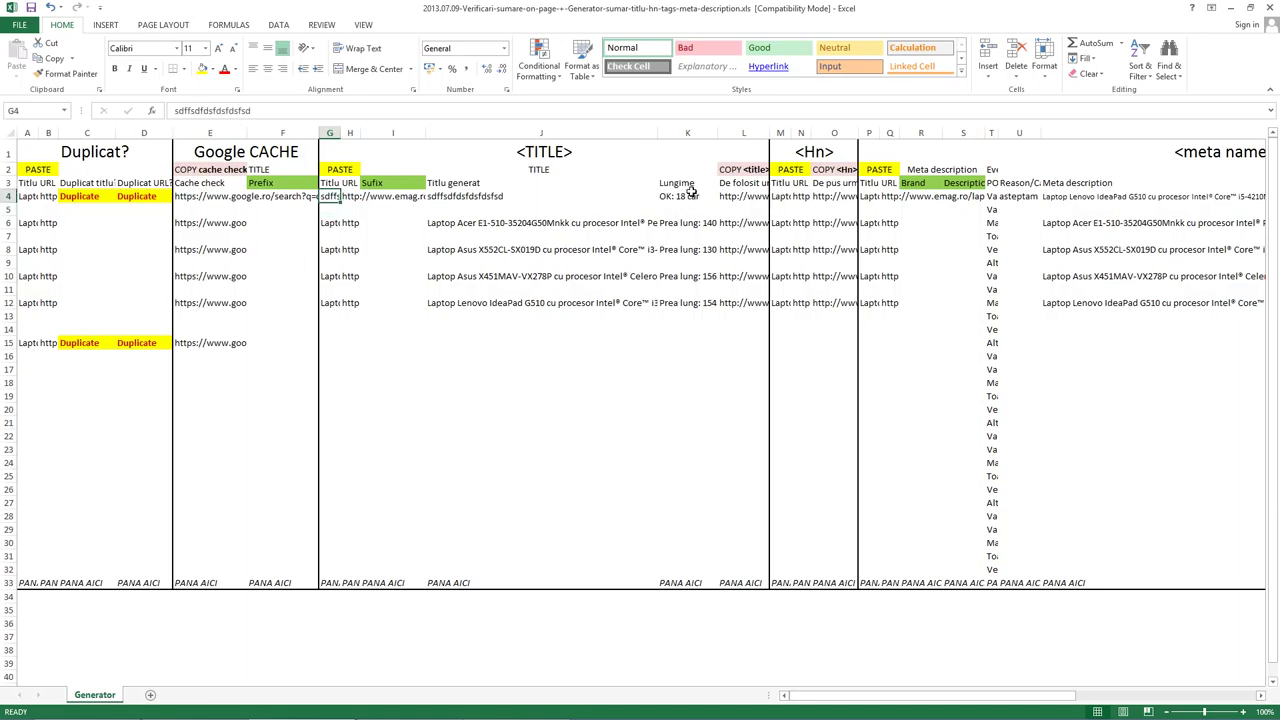
# Inspect the title length check reading OK: 18 car and the <title> tag formula
pyautogui.click(690, 195)
pyautogui.click(745, 171)
pyautogui.click(752, 184)
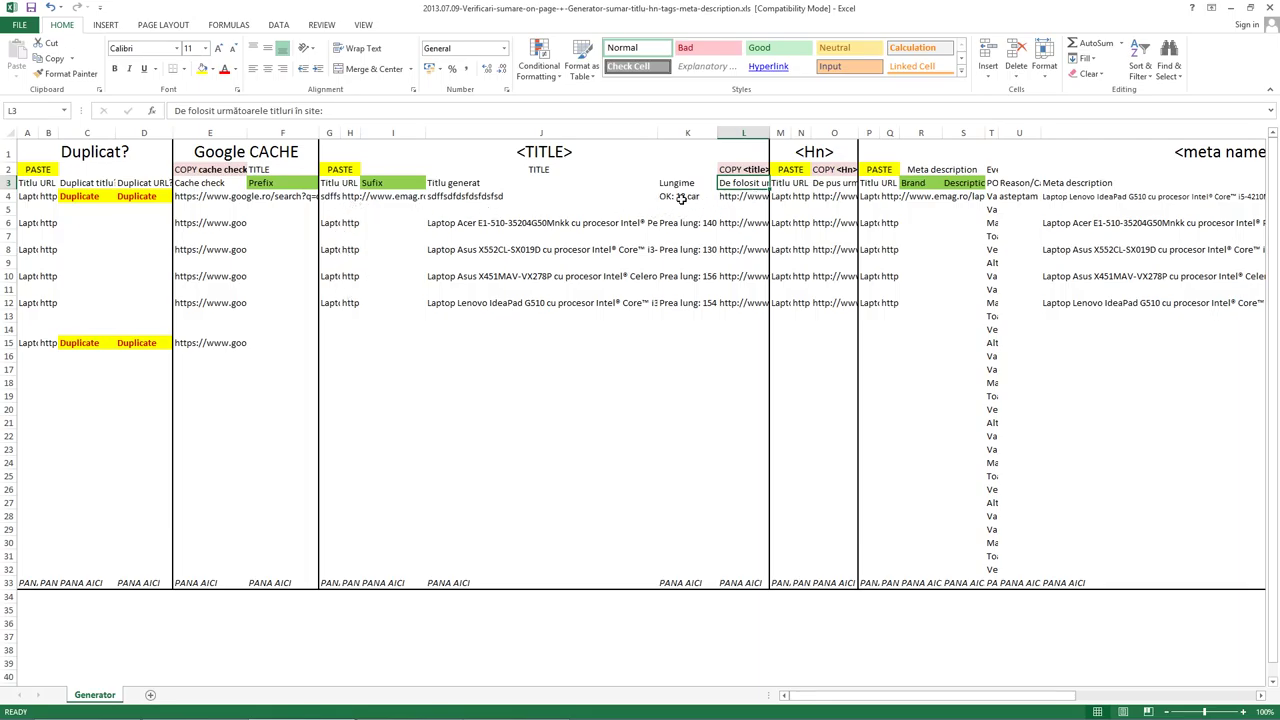
pyautogui.click(718, 196)
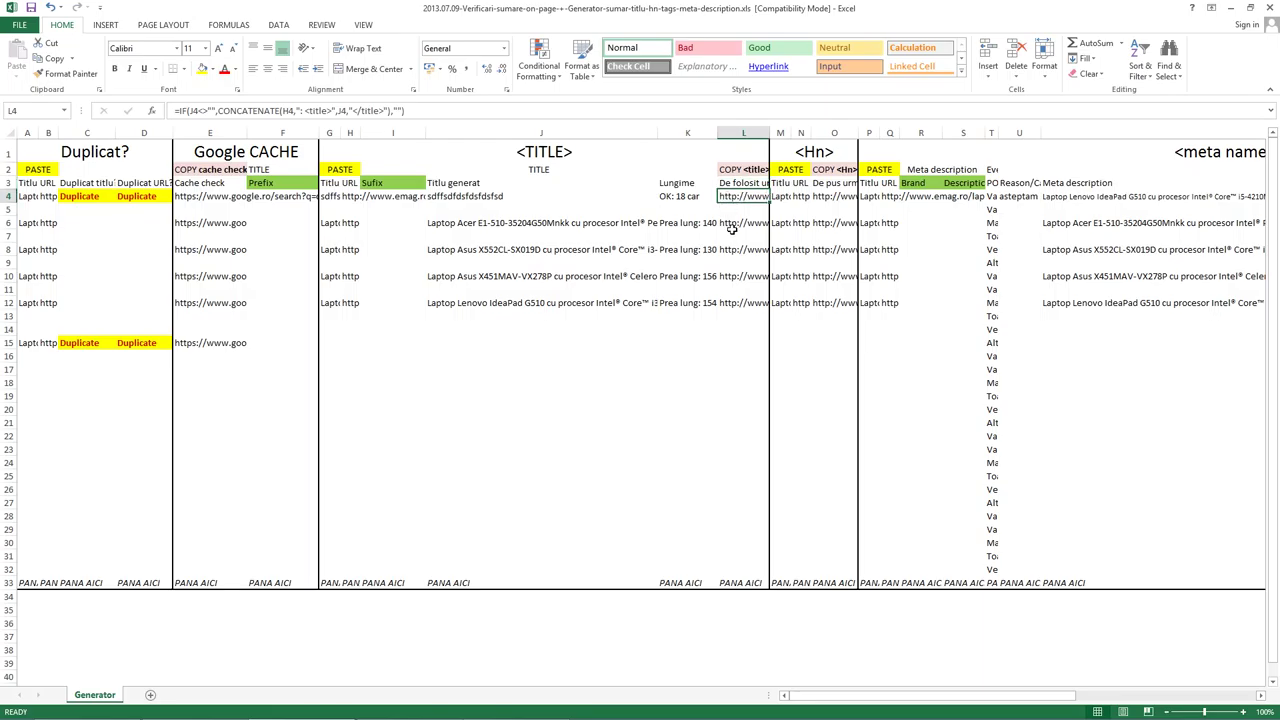
# Copy the generated <title> lines in L3:L15 and paste them into a new Notepad window
pyautogui.hotkey('ctrl', 'c')
pyautogui.press('super+r')
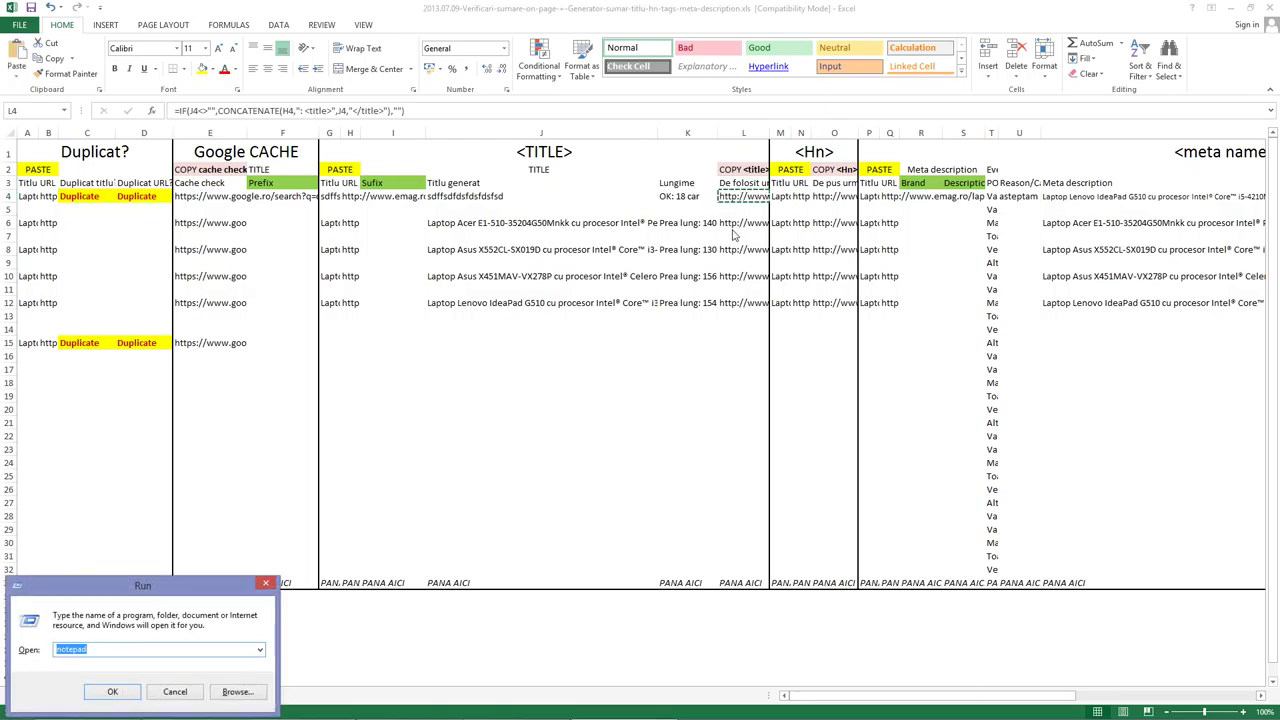
pyautogui.press('Return')
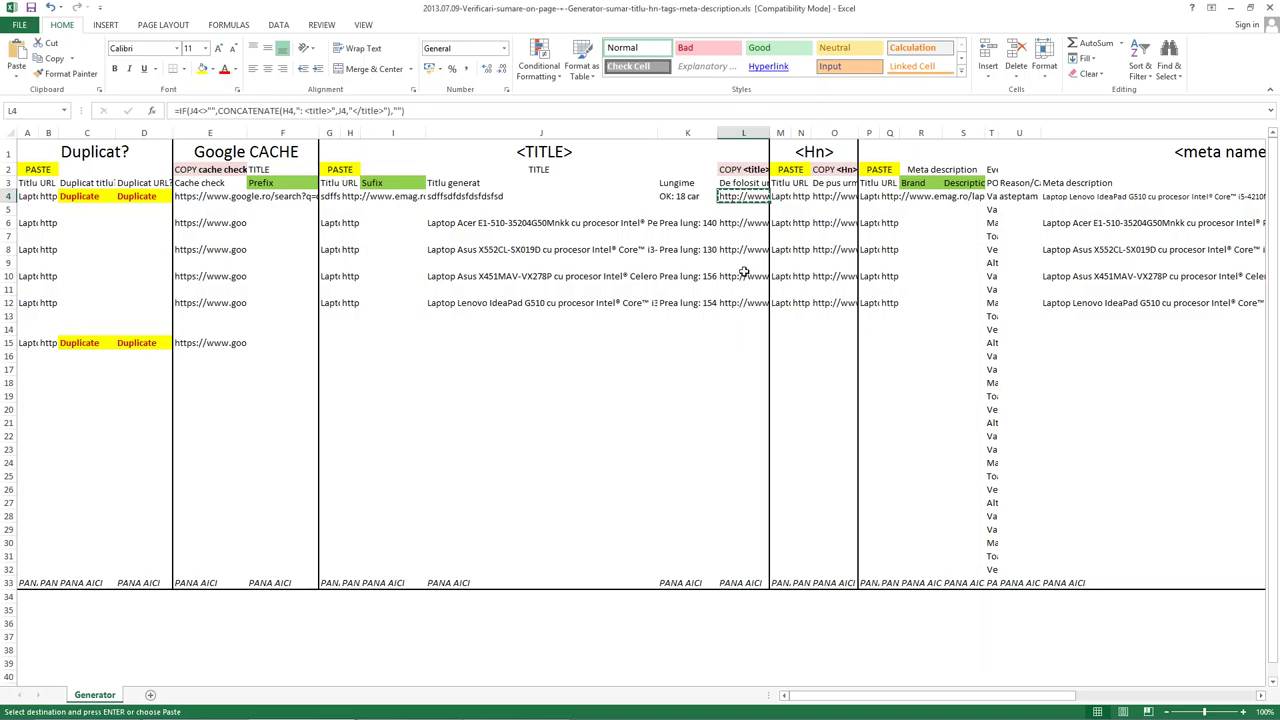
pyautogui.moveTo(737, 185); pyautogui.dragTo(733, 346)
pyautogui.hotkey('ctrl', 'c')
pyautogui.press('super+r')
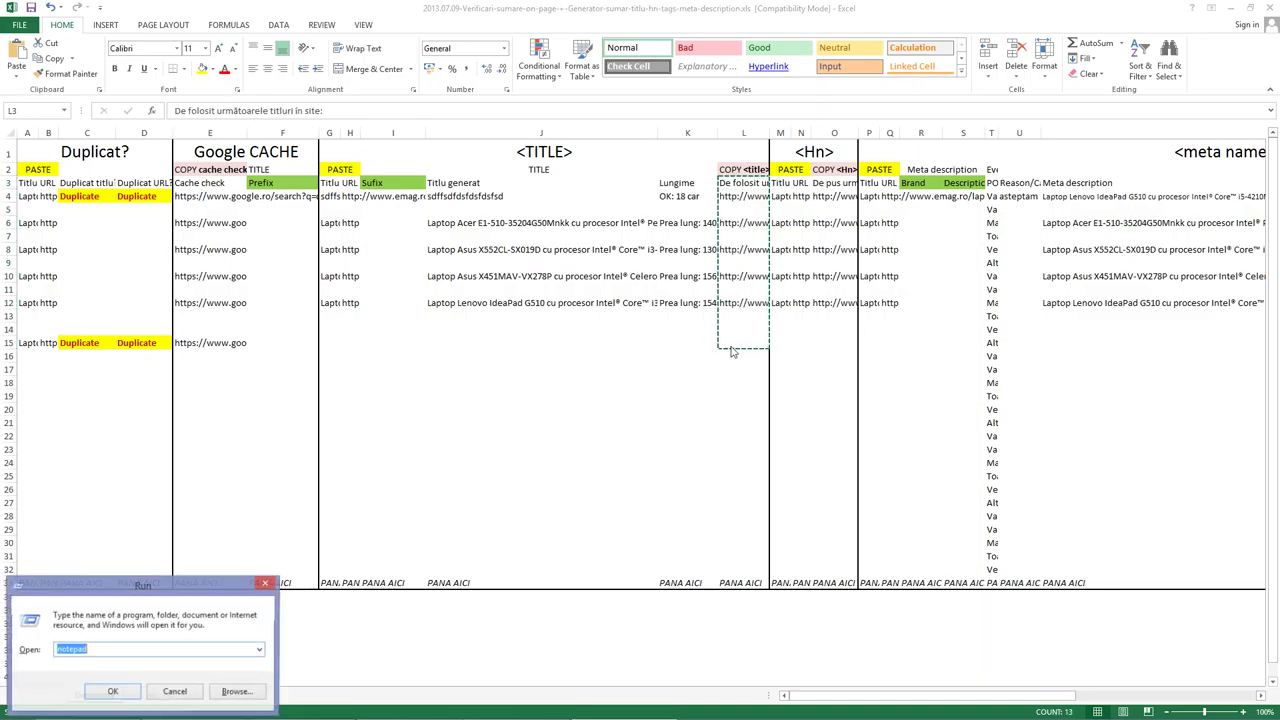
pyautogui.press('Return')
pyautogui.hotkey('ctrl', 'v')
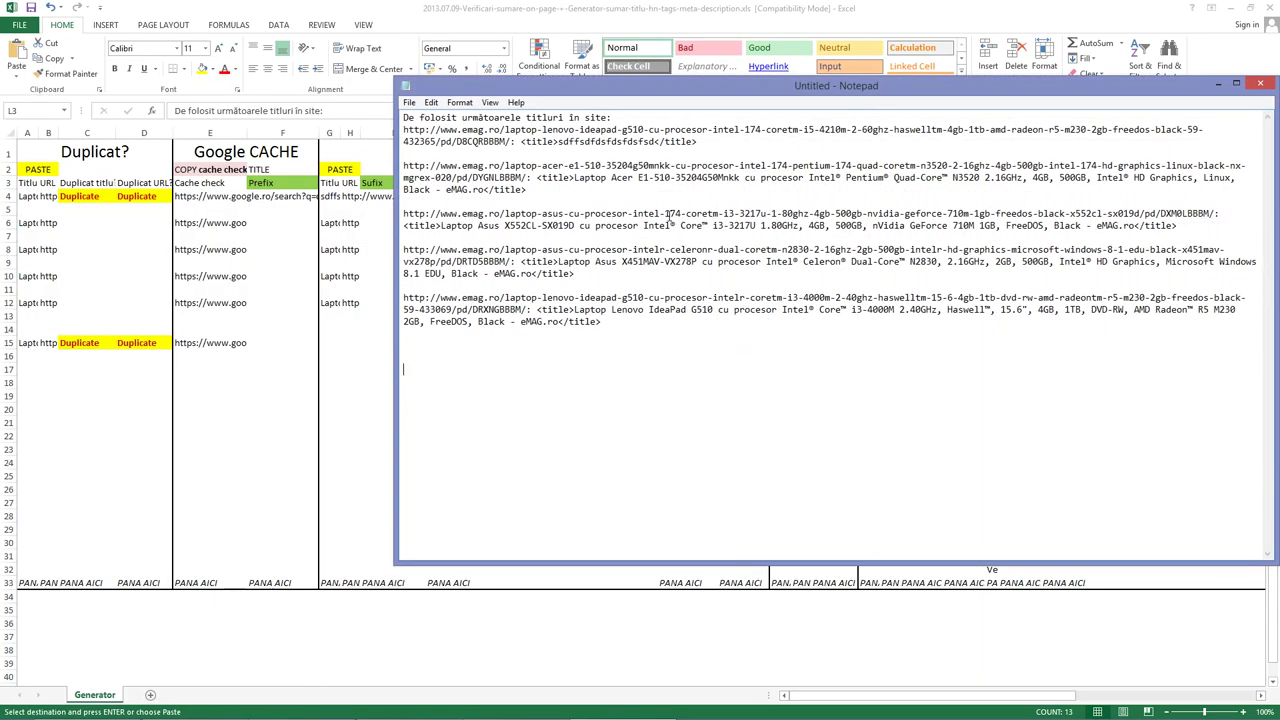
# Review the pasted title tags, then close Notepad without saving
pyautogui.moveTo(627, 247); pyautogui.dragTo(655, 330)
pyautogui.click(659, 349)
pyautogui.hotkey('alt', 'F4')
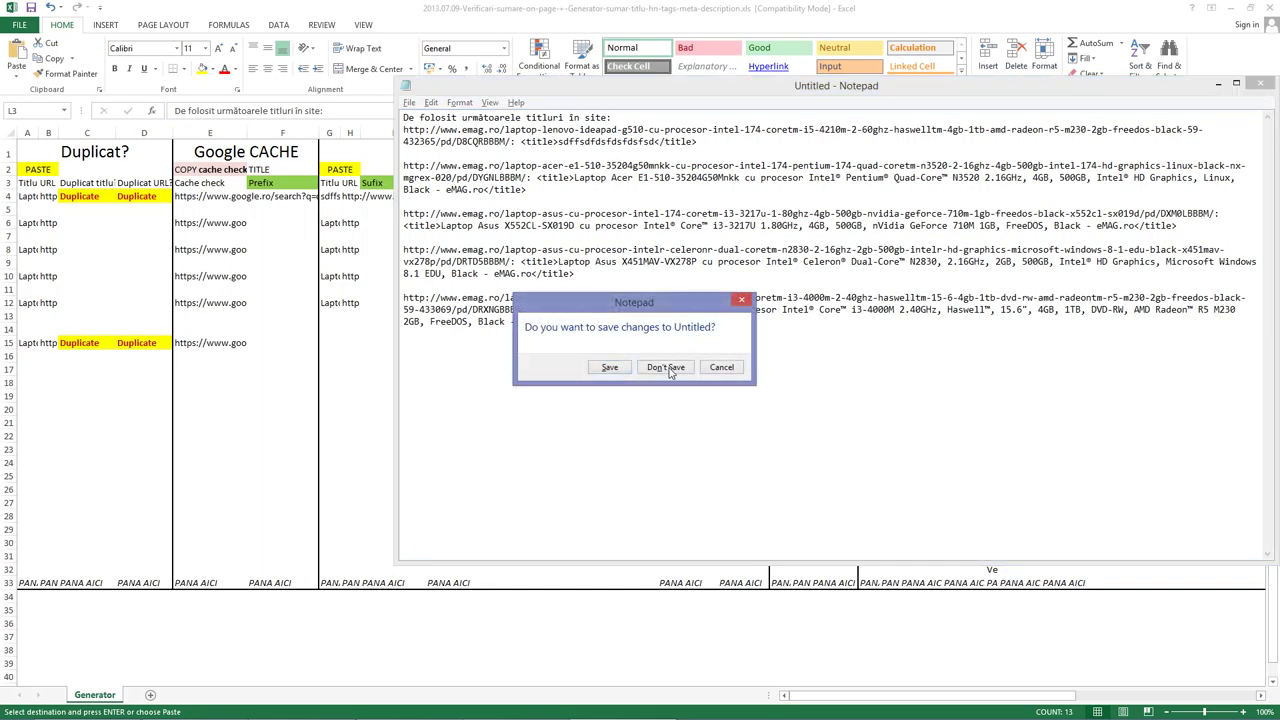
pyautogui.click(671, 366)
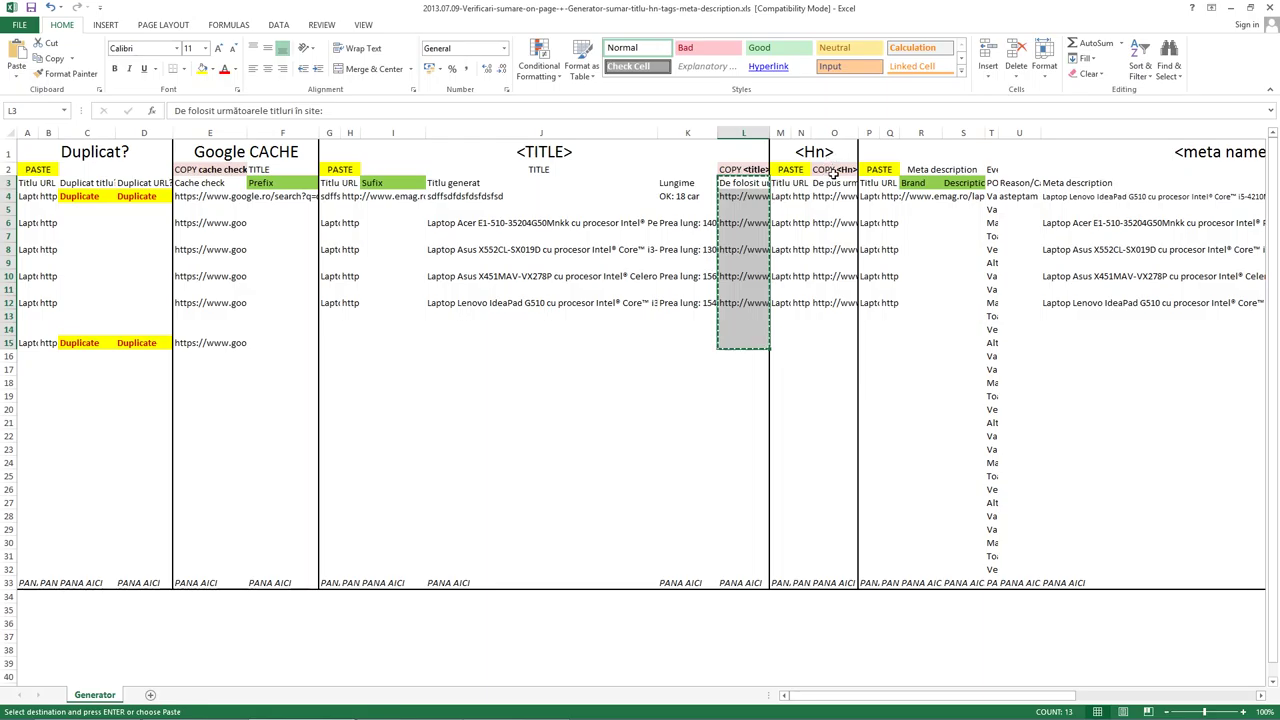
pyautogui.click(782, 197)
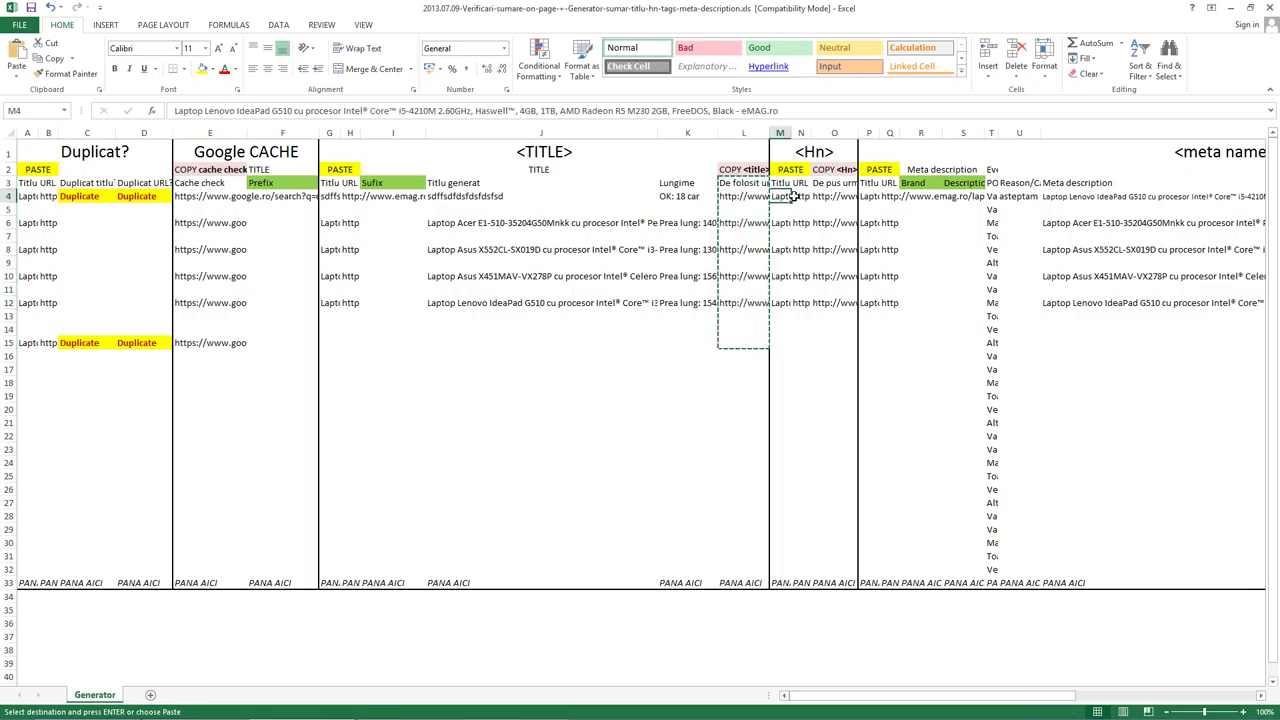
# Inspect the Hn output column and the formula that builds the Hn tag
pyautogui.click(826, 187)
pyautogui.click(828, 197)
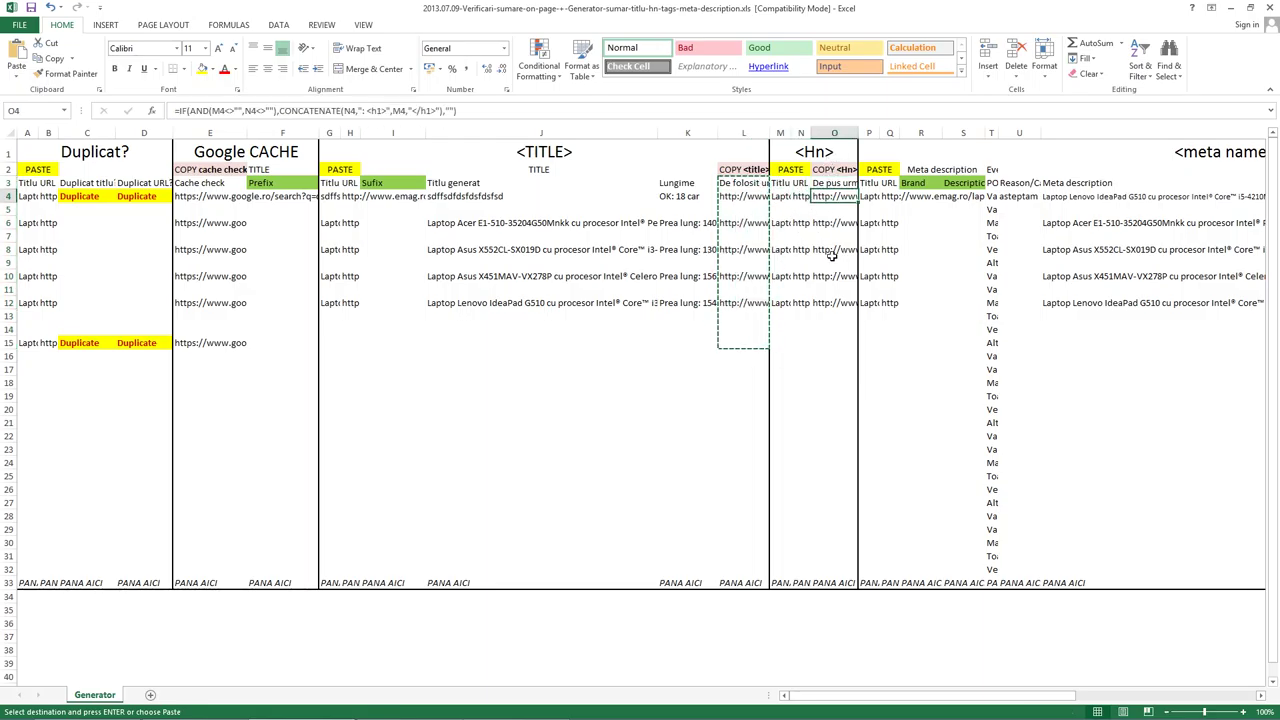
pyautogui.click(785, 198)
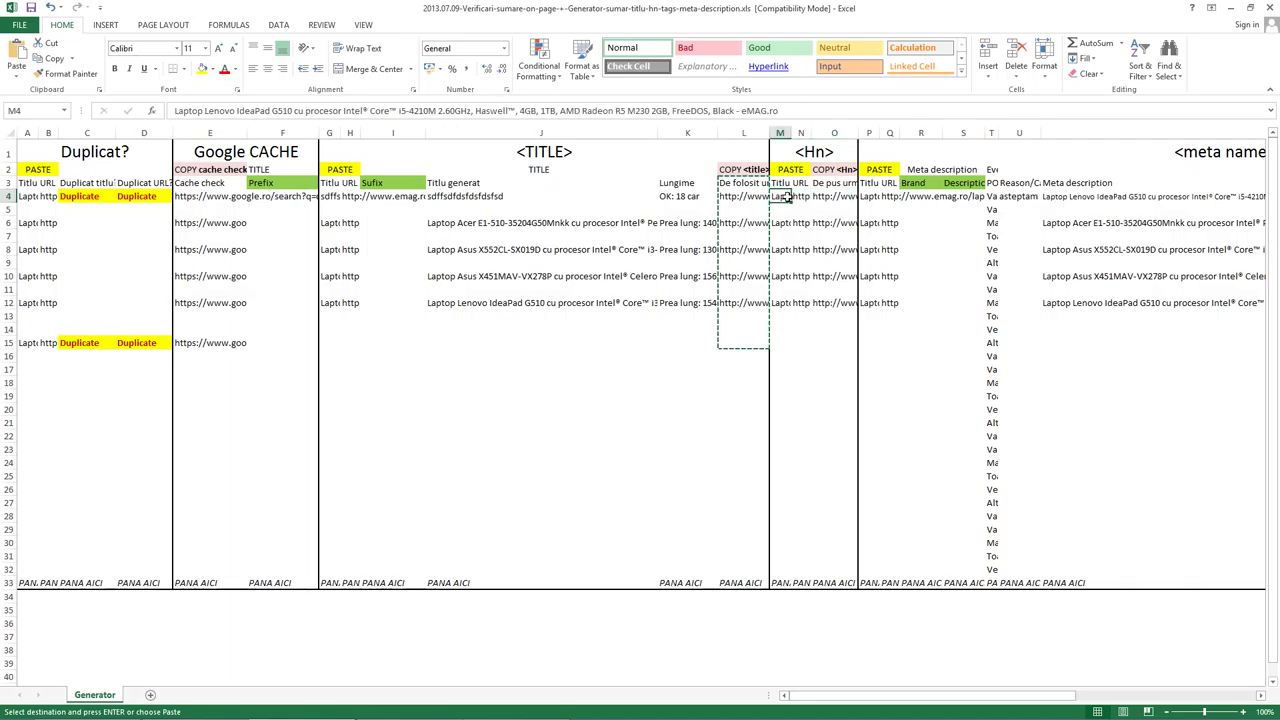
pyautogui.click(840, 184)
pyautogui.moveTo(840, 186); pyautogui.dragTo(843, 325)
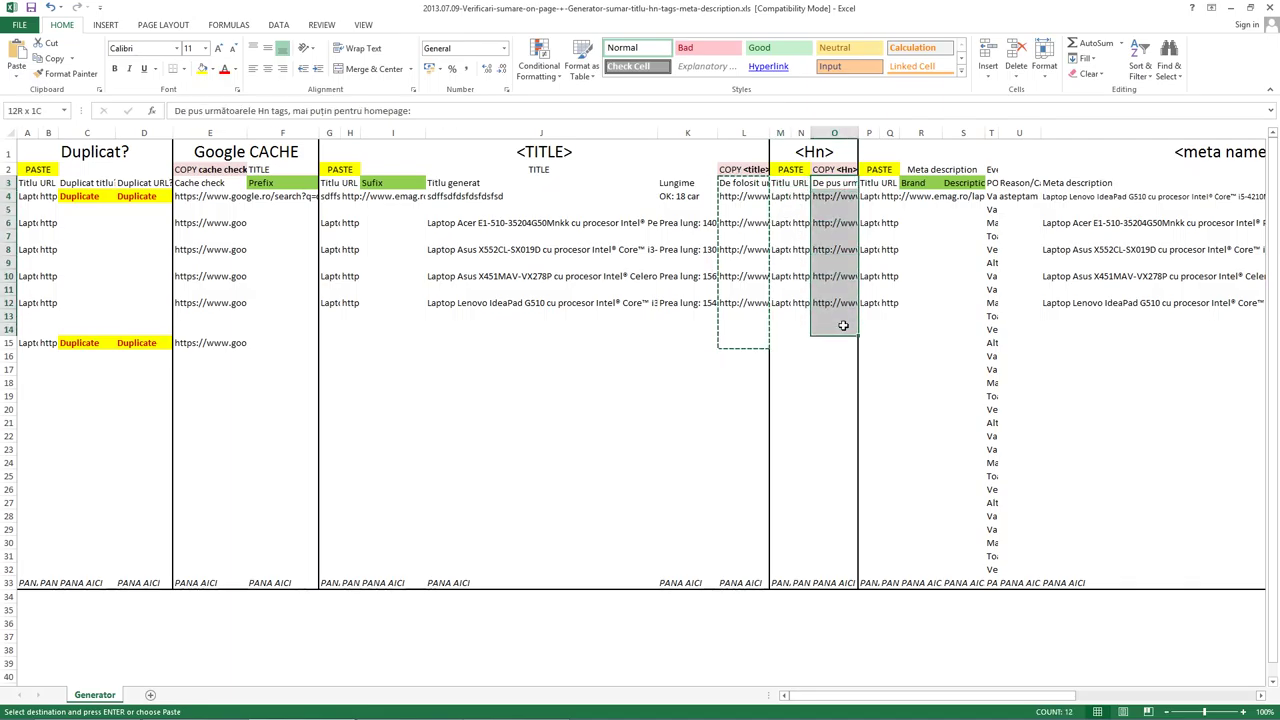
pyautogui.press('Escape')
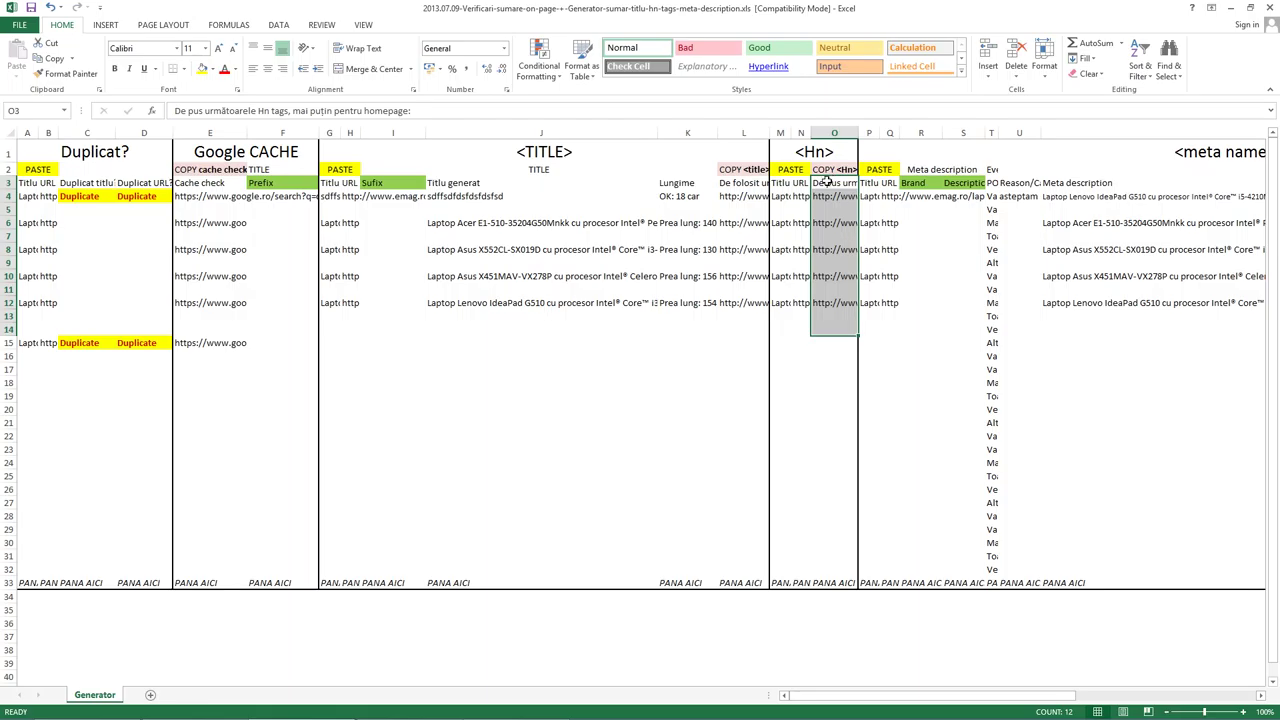
# Select the Hn title inputs from M4 down to M14
pyautogui.click(785, 198)
pyautogui.doubleClick(785, 198)
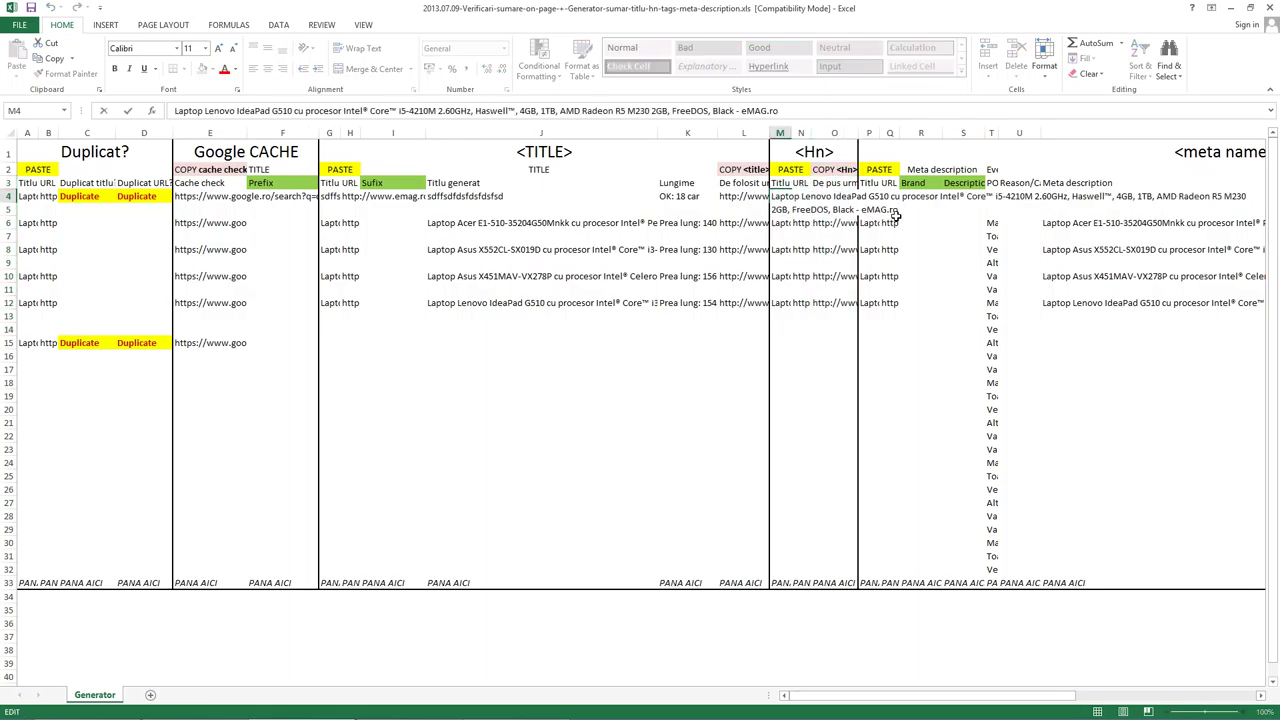
pyautogui.press('Escape')
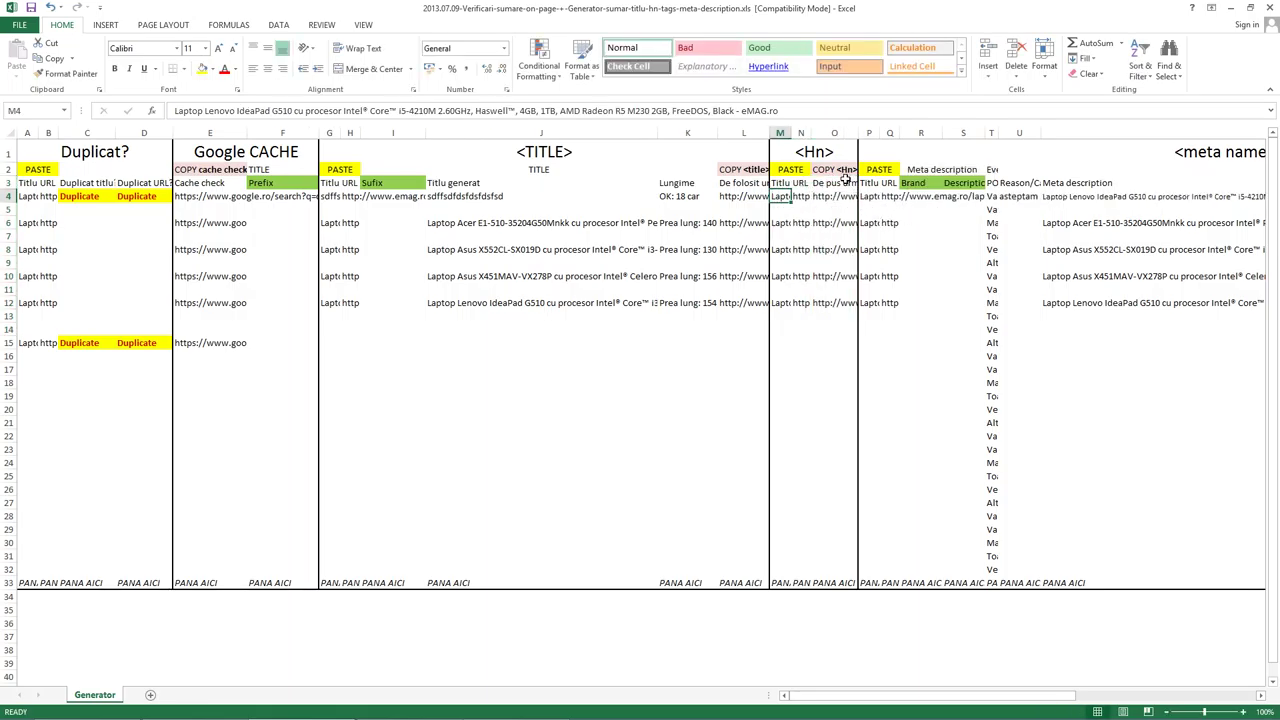
pyautogui.click(843, 195)
pyautogui.click(789, 197)
pyautogui.keyDown('shift'); pyautogui.click(789, 328); pyautogui.keyUp('shift')
# Paste the Hn titles into Notepad and replace every ' - eMAG.ro' with nothing
pyautogui.hotkey('ctrl', 'c')
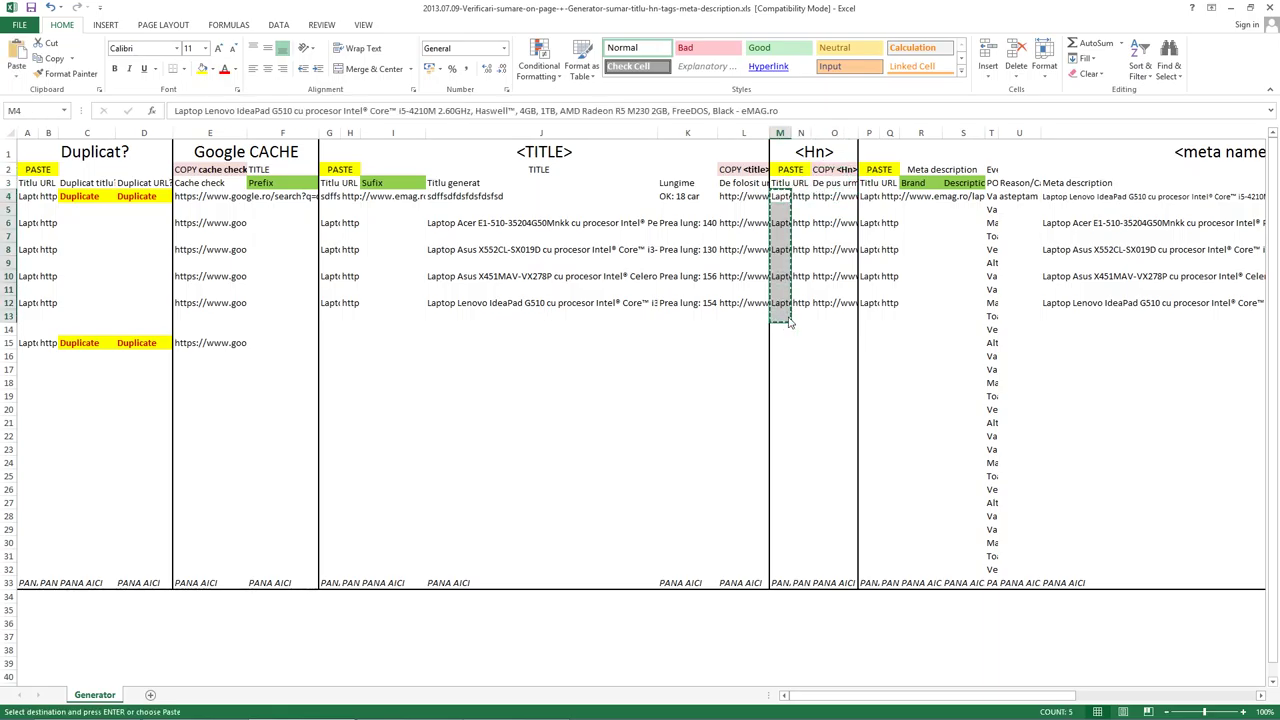
pyautogui.hotkey('alt', 'Tab')
pyautogui.hotkey('ctrl', 'v')
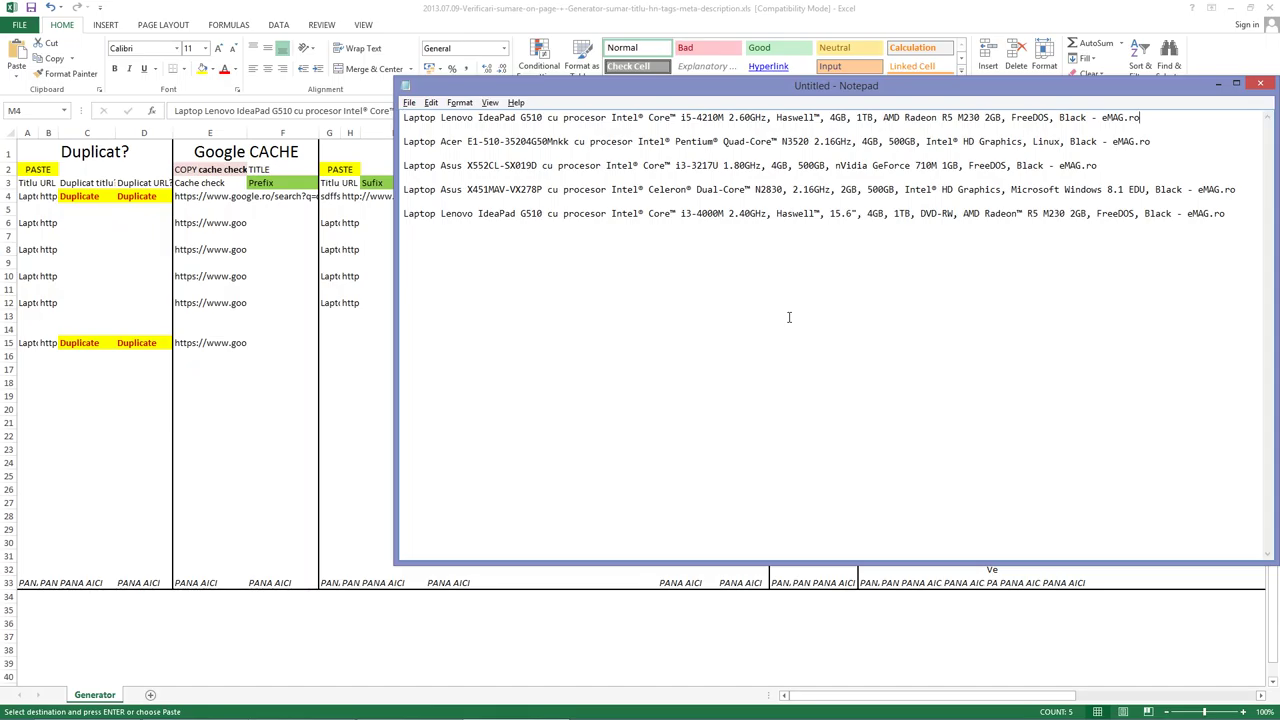
pyautogui.hotkey('shift', 'Left')
pyautogui.hotkey('shift', 'Left')
pyautogui.hotkey('shift', 'Left')
pyautogui.hotkey('ctrl', 'c')
pyautogui.hotkey('ctrl', 'h')
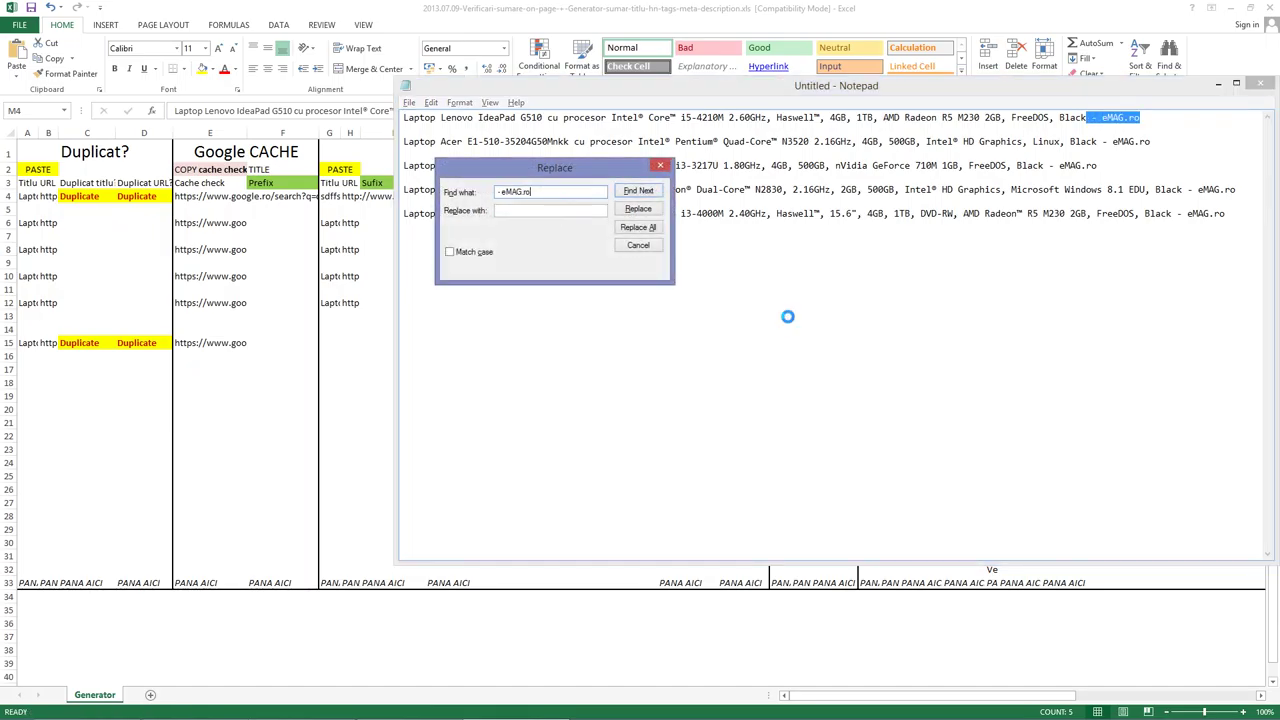
pyautogui.hotkey('alt', 'a')
# Paste the cleaned titles back over the Hn title column starting at M4
pyautogui.press('Escape')
pyautogui.hotkey('ctrl', 'a')
pyautogui.hotkey('ctrl', 'x')
pyautogui.hotkey('alt', 'Tab')
pyautogui.hotkey('ctrl', 'v')
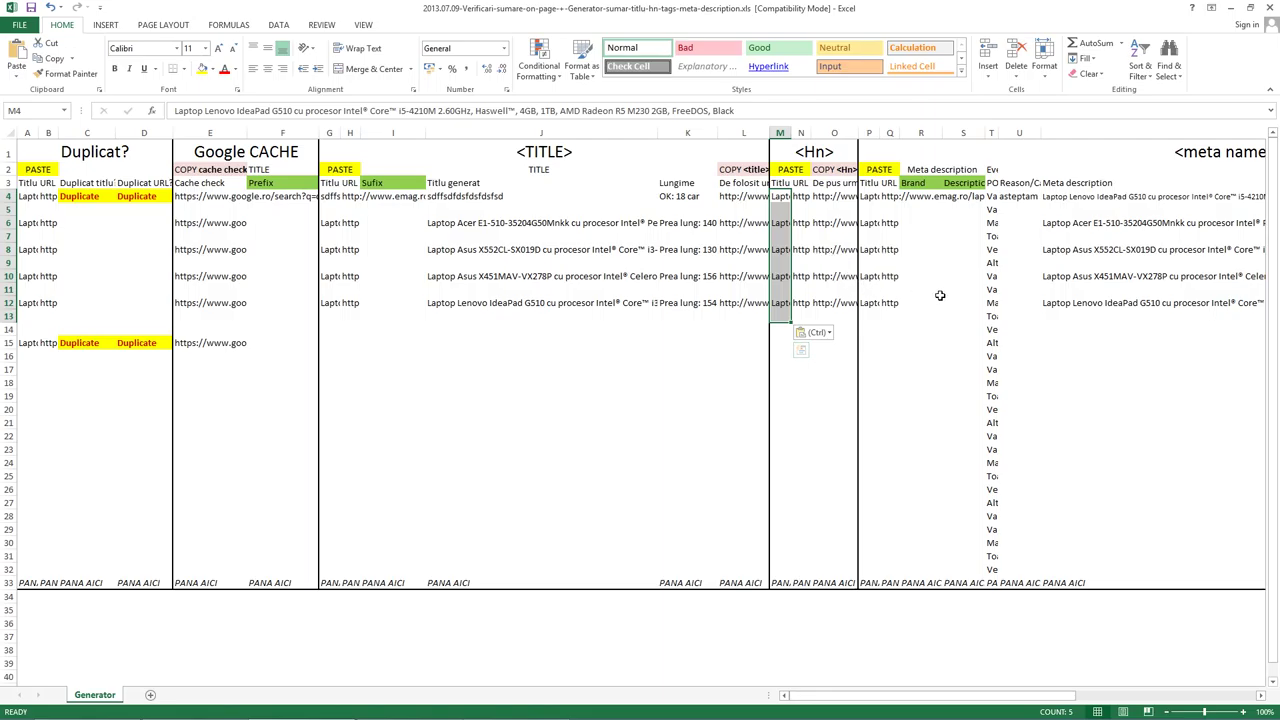
pyautogui.click(908, 198)
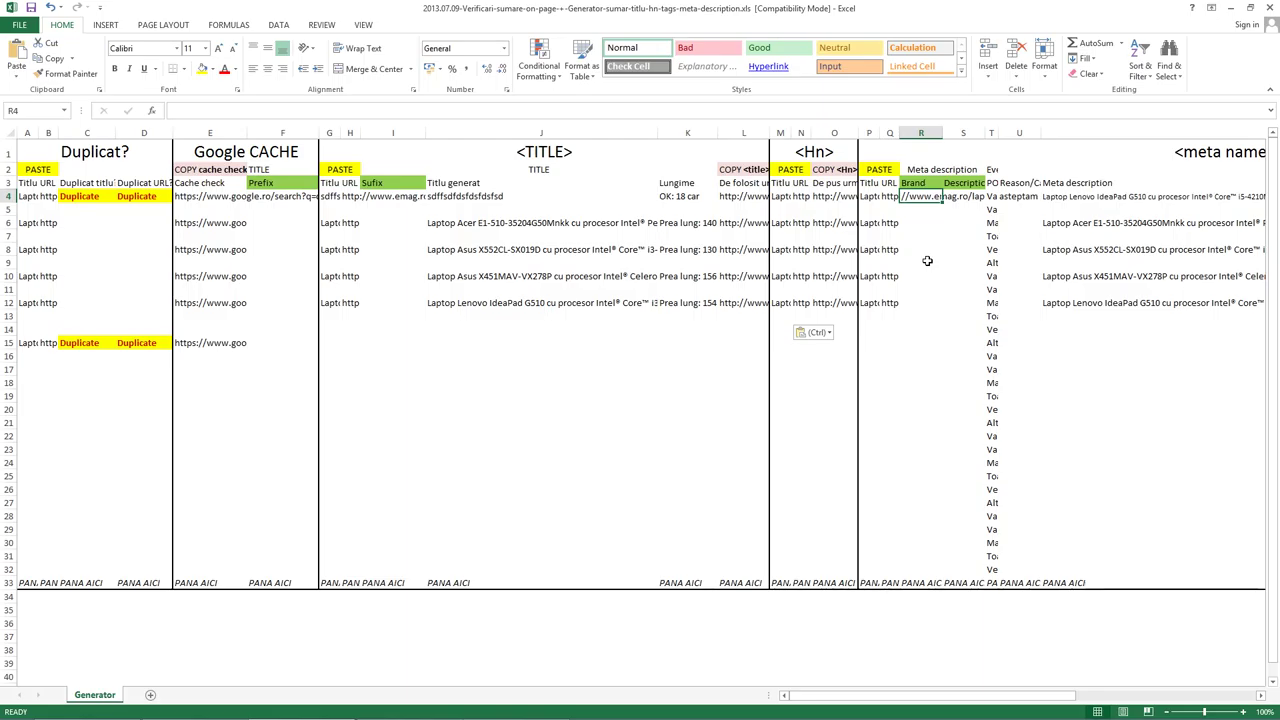
# Enter 'TITLU SCURT' as the meta description title heading and move to the Brand cell
pyautogui.press('Right')
pyautogui.press('Right')
pyautogui.press('Right')
pyautogui.press('Right')
pyautogui.press('Right')
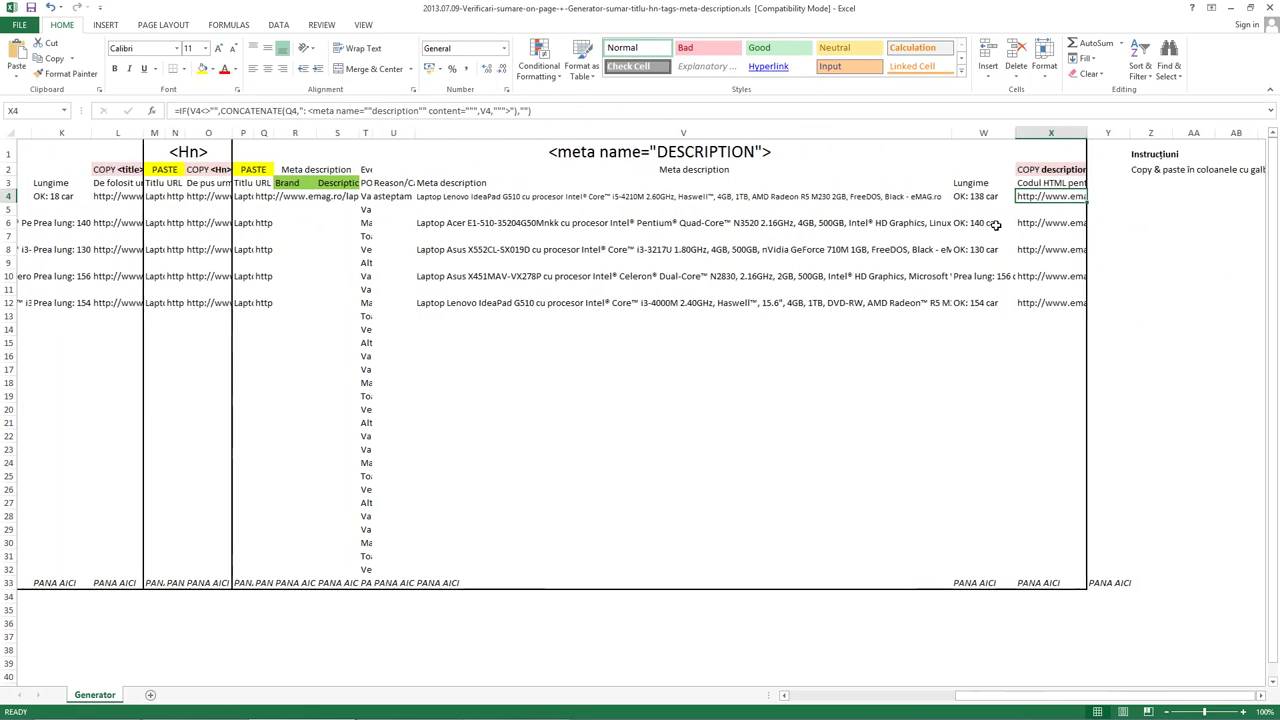
pyautogui.press('Left')
pyautogui.press('Left')
pyautogui.press('Left')
pyautogui.press('Left')
pyautogui.press('Right')
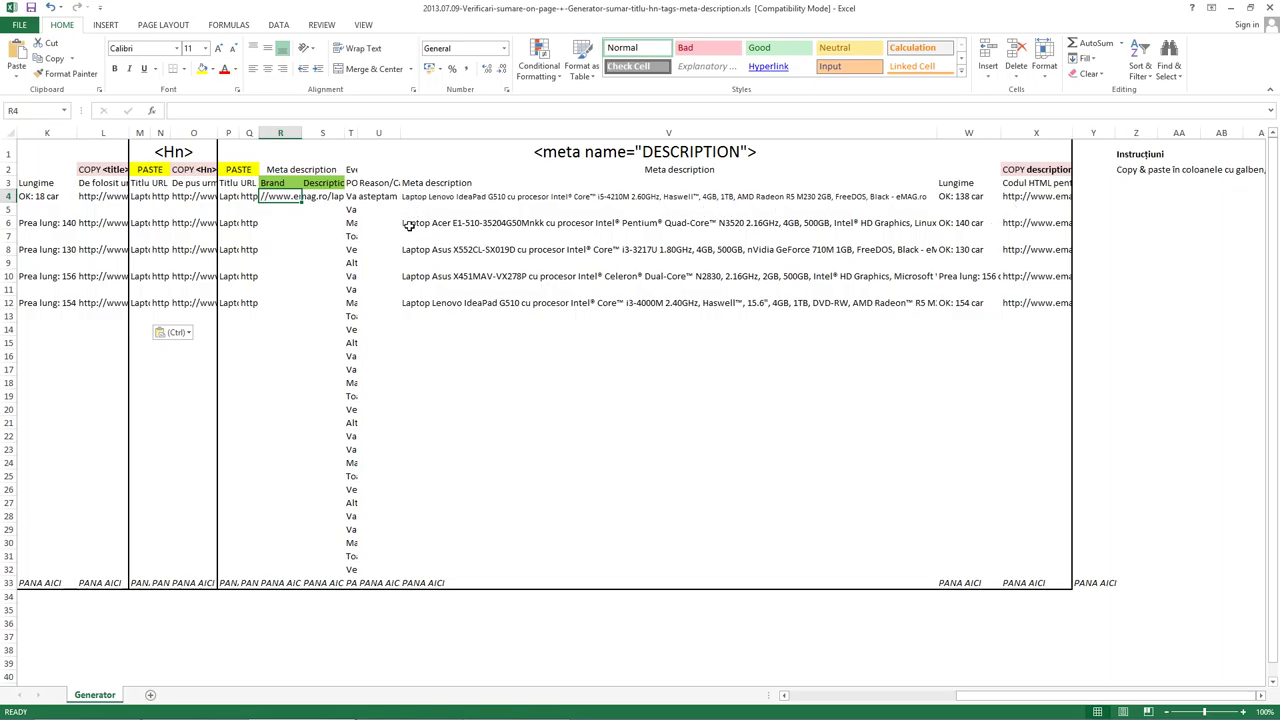
pyautogui.press('Left')
pyautogui.press('Left')
pyautogui.write('Titlu')
pyautogui.press('BackSpace')
pyautogui.press('BackSpace')
pyautogui.write('ITL')
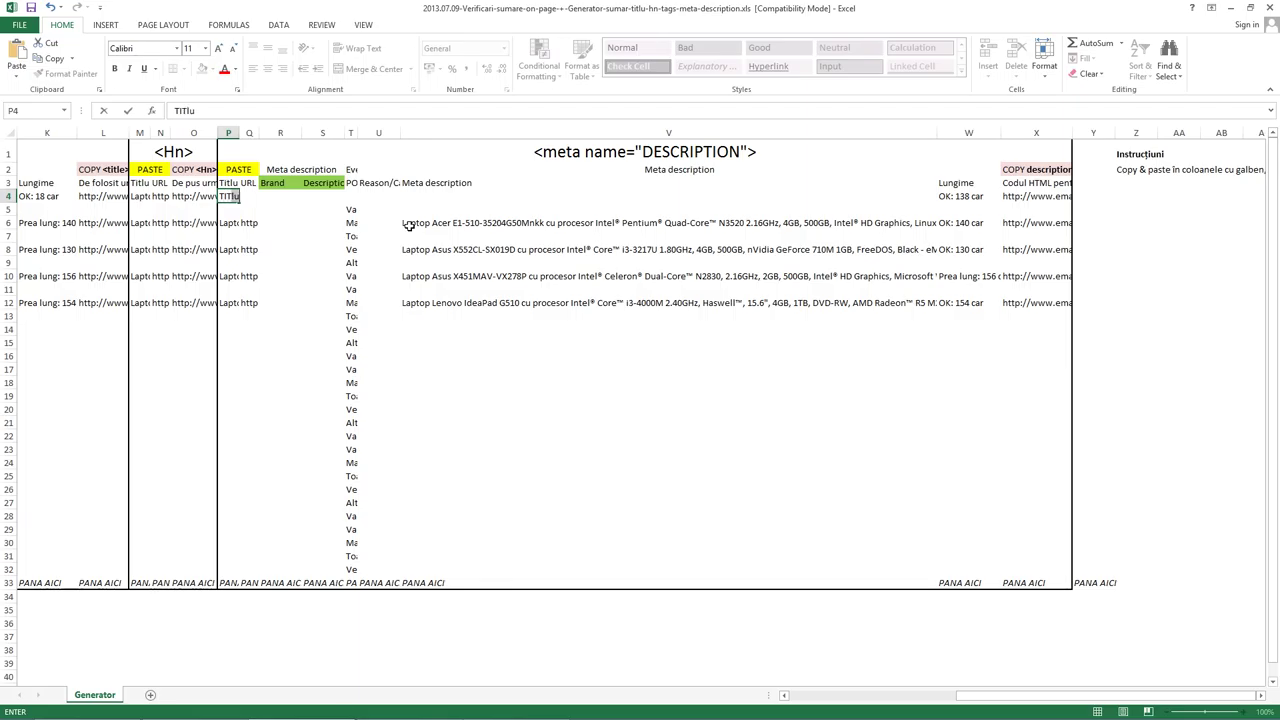
pyautogui.write('UR')
pyautogui.write('CURT')
pyautogui.press('Tab')
pyautogui.hotkey('ctrl', 'v')
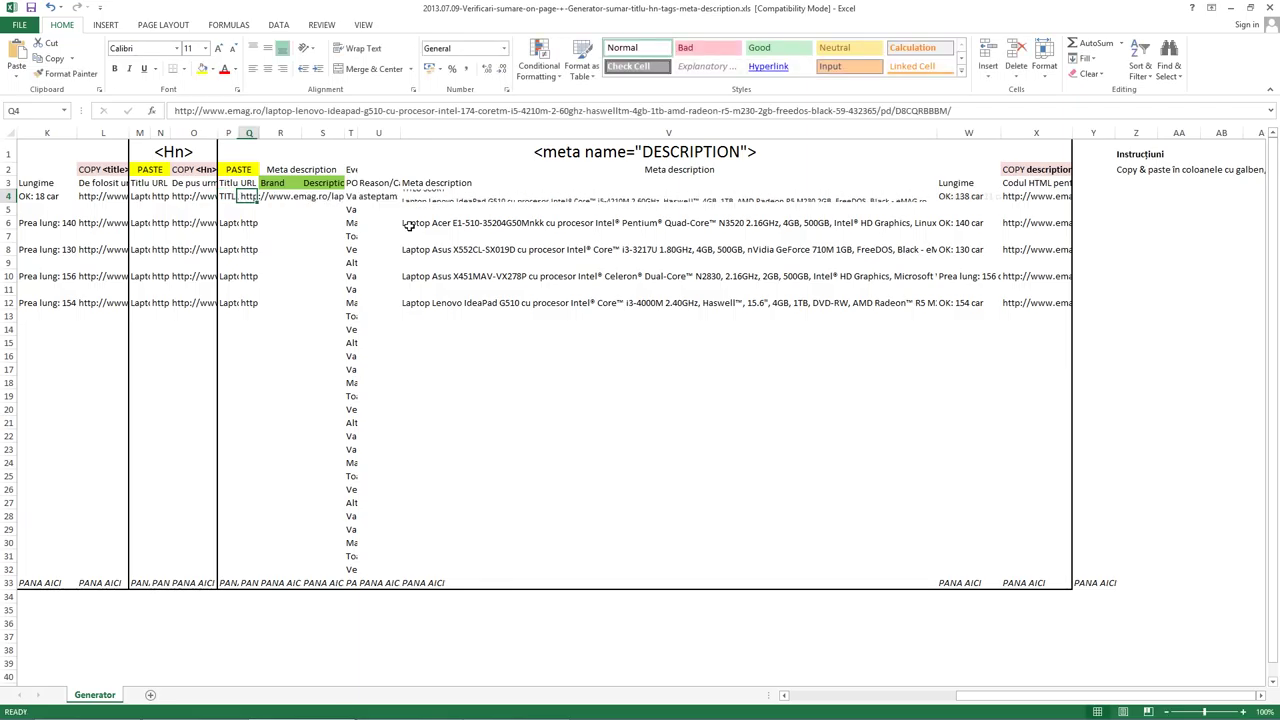
pyautogui.press('Tab')
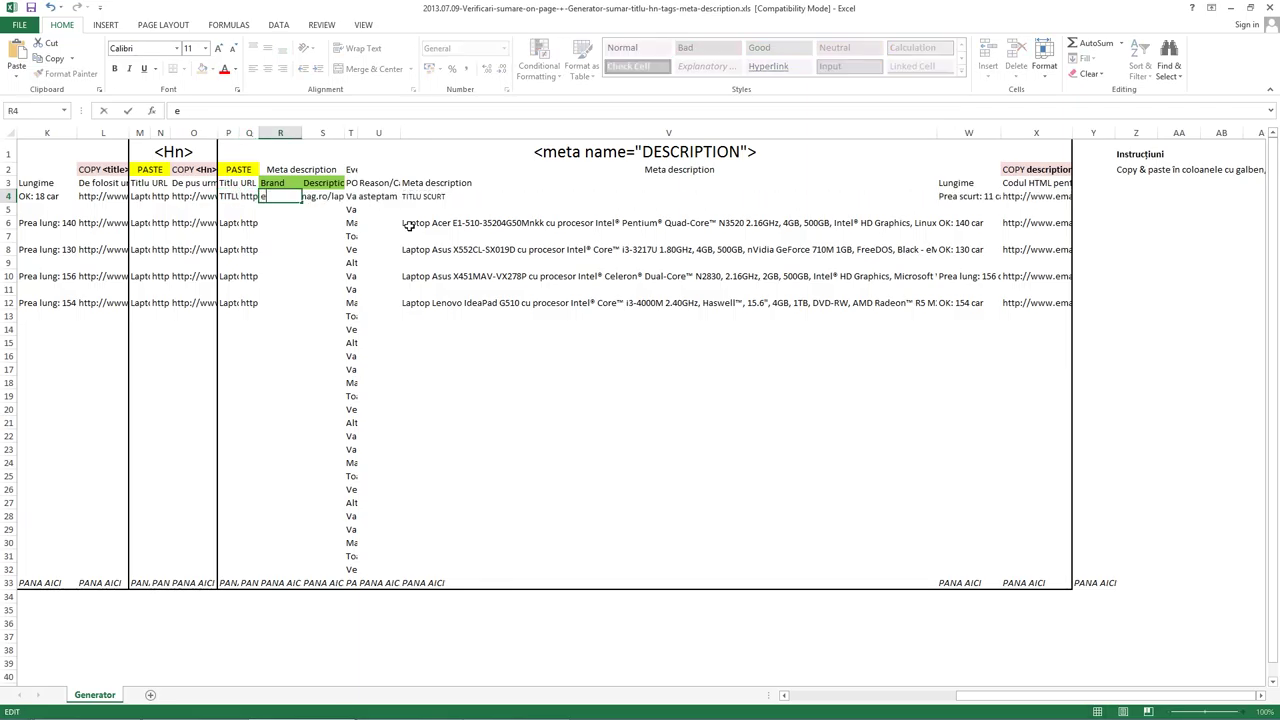
# Enter eMAG as the brand in R4 and 'Produsul este foarte bun' in S4
pyautogui.write('eMAG')
pyautogui.press('Tab')
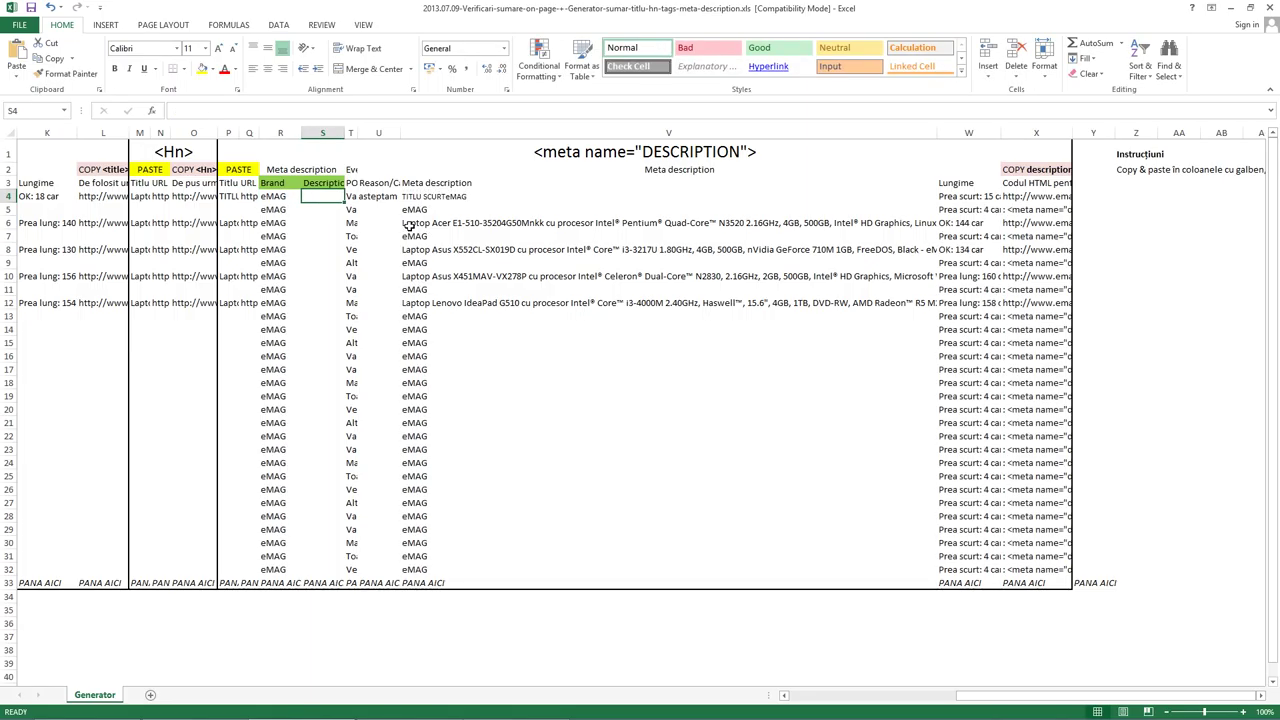
pyautogui.write('Produsul este foar')
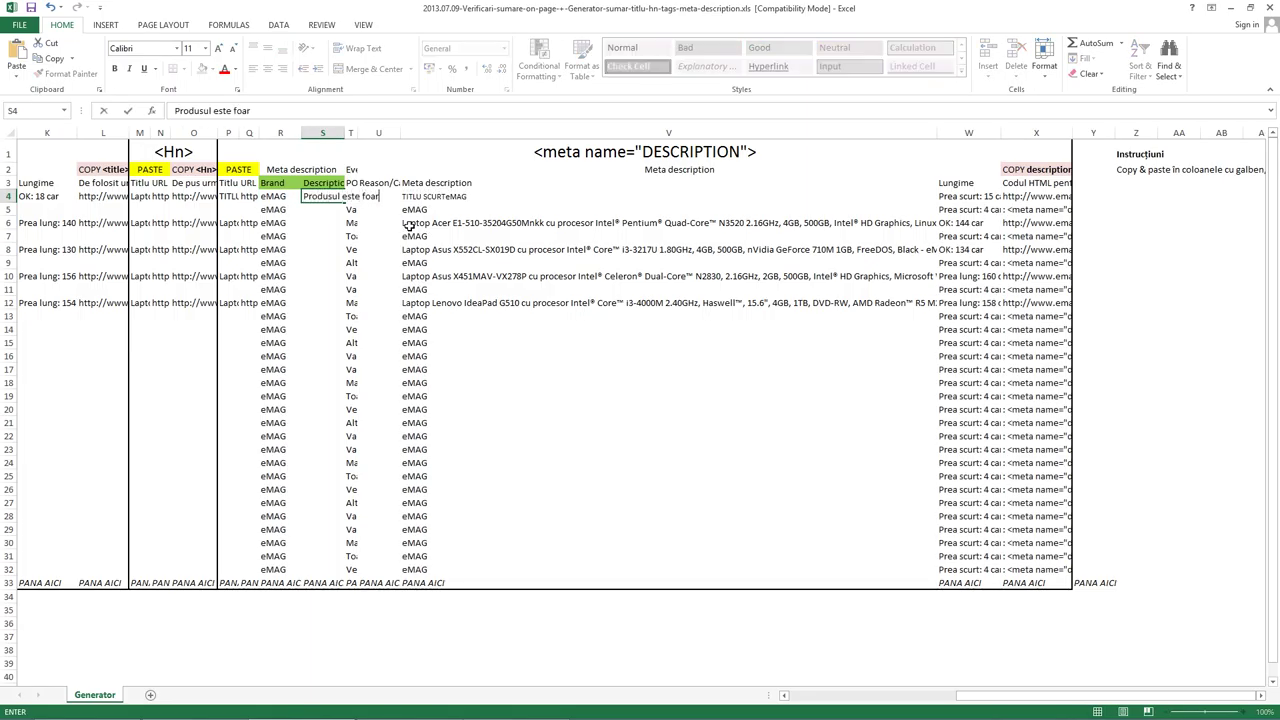
pyautogui.write('te bun')
pyautogui.press('Tab')
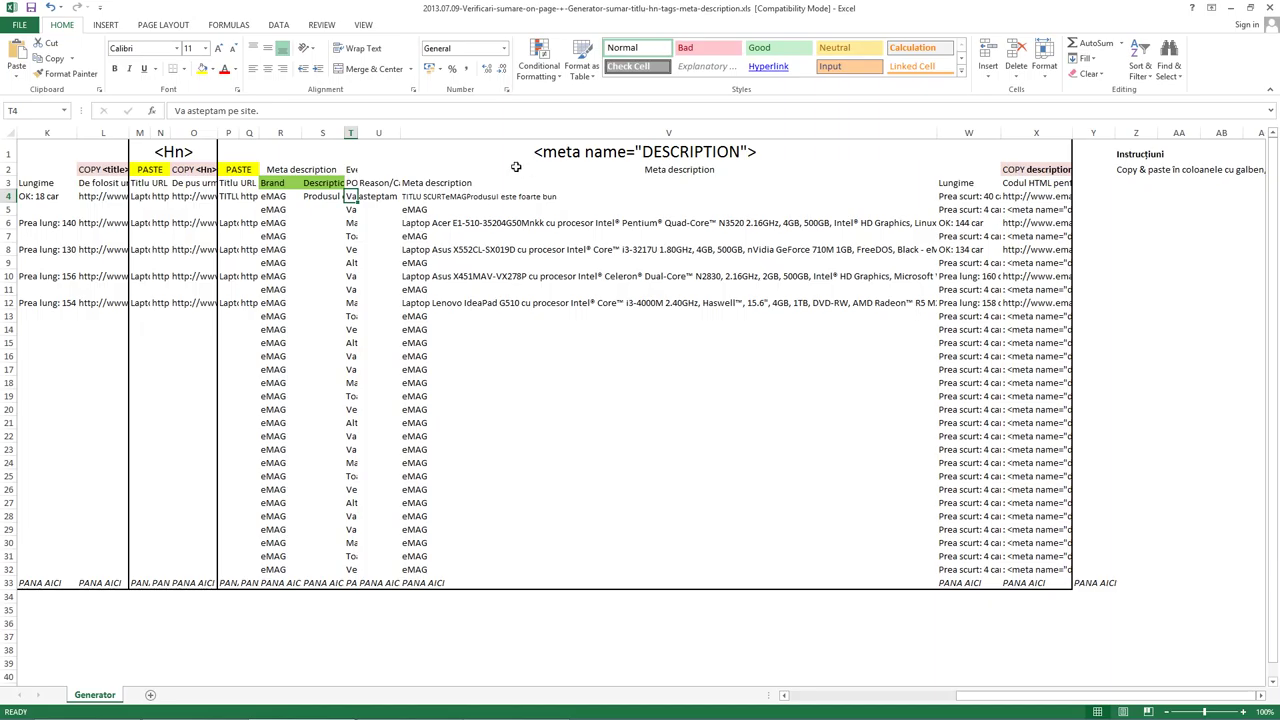
# Prefix the R4 brand with ': ' so it reads ': eMAG.' in V4's meta description
pyautogui.click(432, 195)
pyautogui.doubleClick(280, 196)
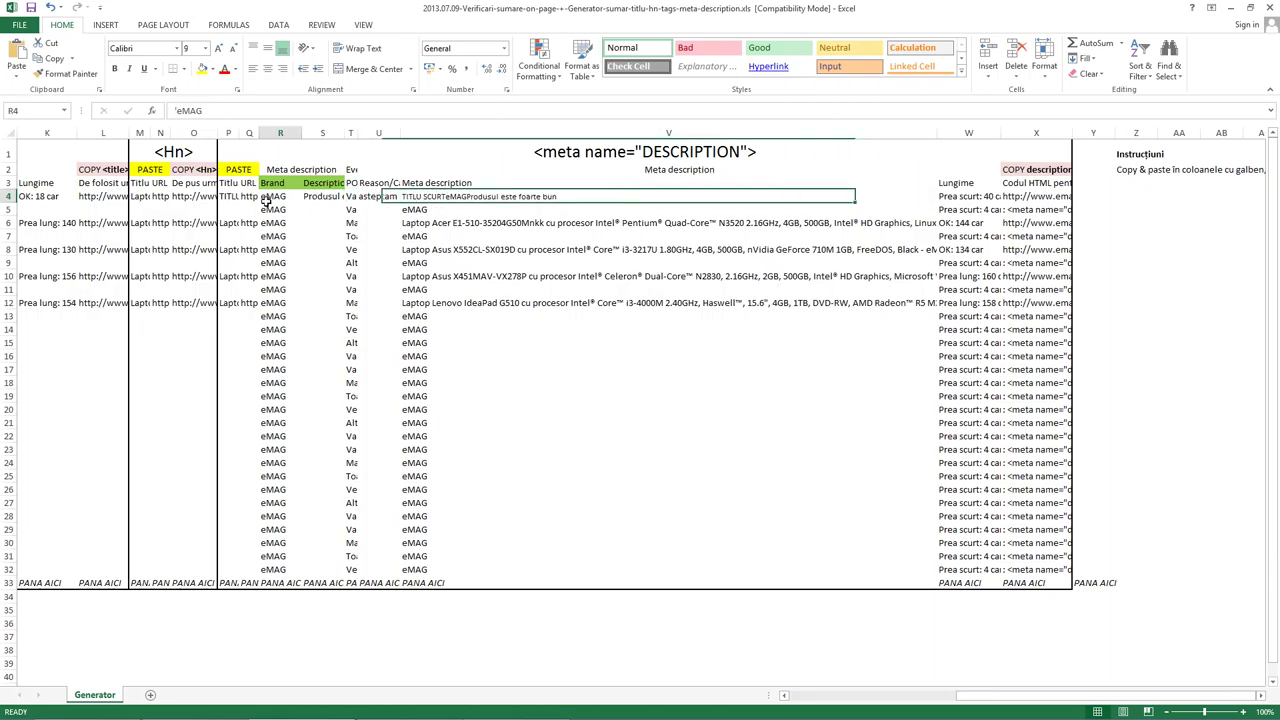
pyautogui.write(':')
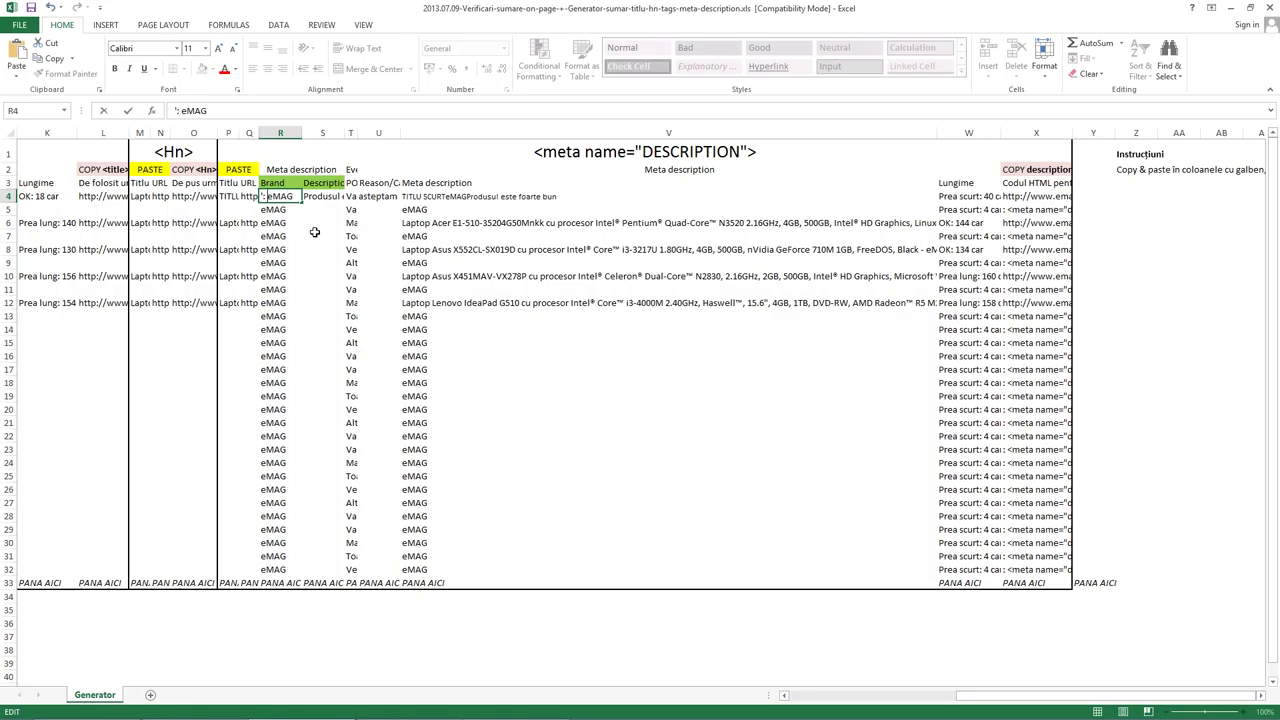
pyautogui.hotkey('ctrl', 'Return')
pyautogui.click(320, 236)
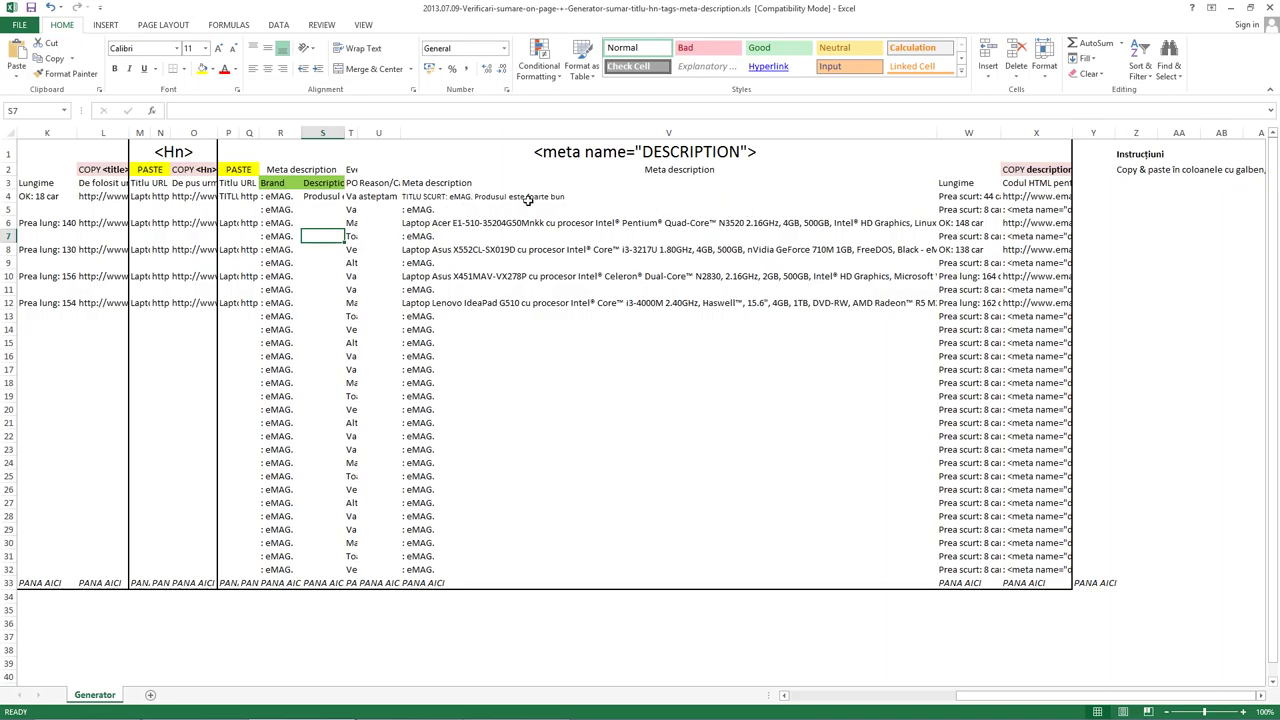
# Shorten the P4 title to 'Laptop Acer E1-510-35204G50' using autocomplete
pyautogui.click(232, 196)
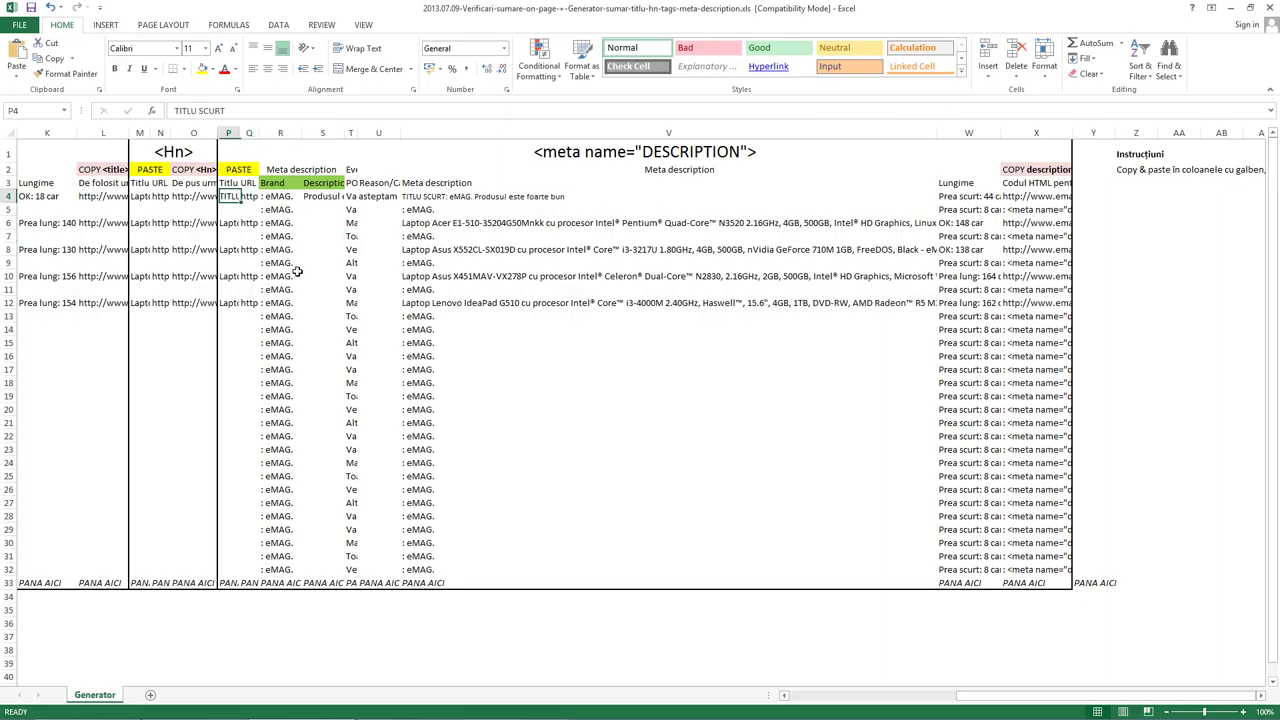
pyautogui.press('F2')
pyautogui.write('Lapto')
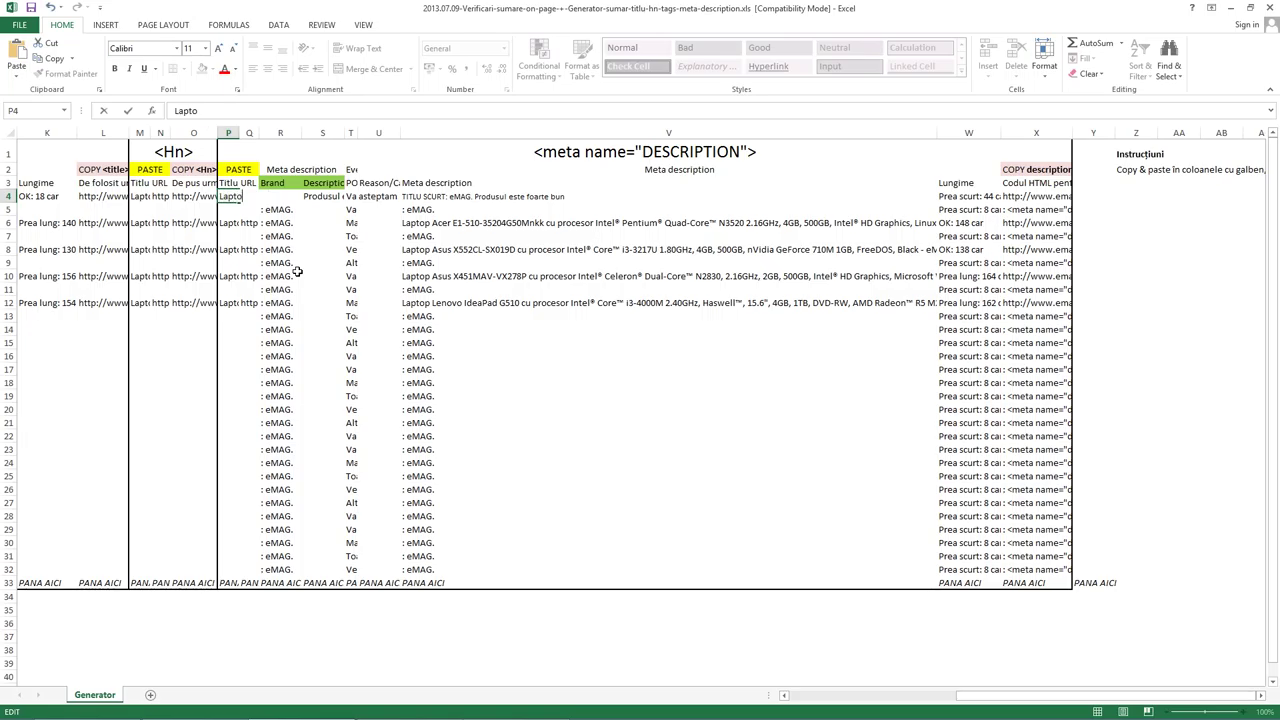
pyautogui.write('p Acer')
pyautogui.press('Left')
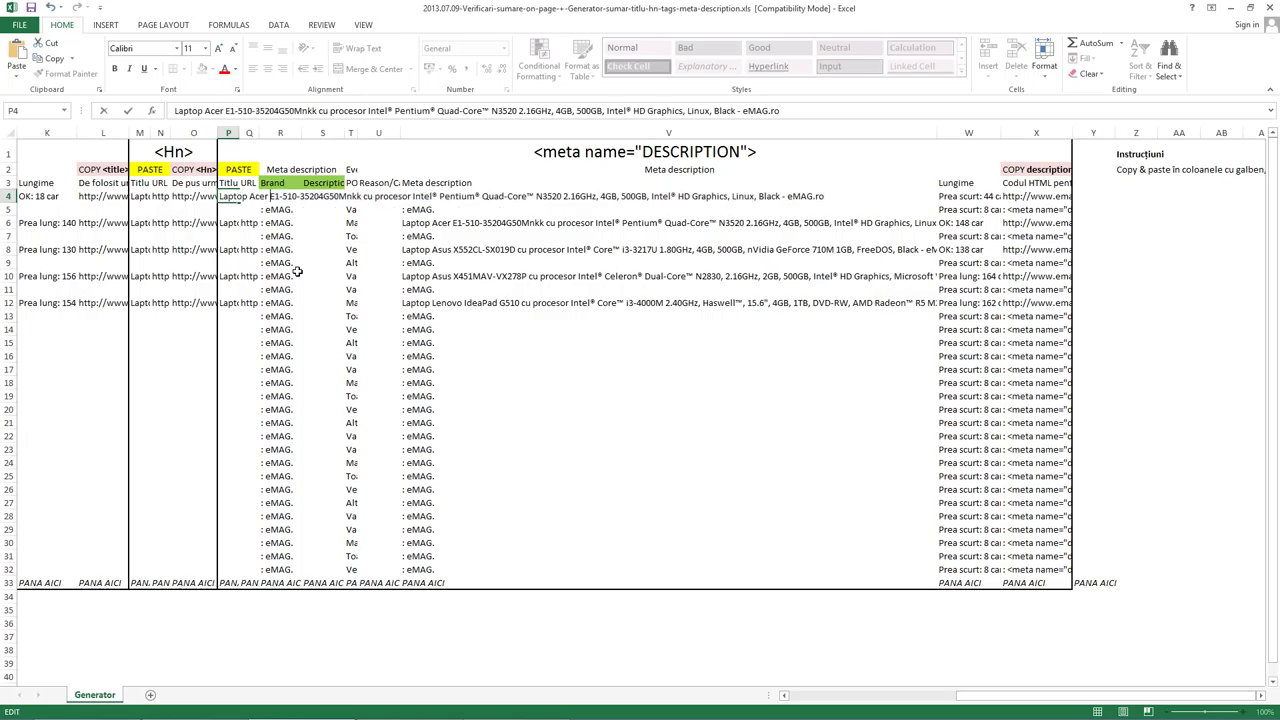
pyautogui.press('Right')
pyautogui.press('Right')
pyautogui.press('Right')
pyautogui.hotkey('shift', 'End')
pyautogui.press('Delete')
pyautogui.press('Tab')
pyautogui.press('Tab')
pyautogui.press('Tab')
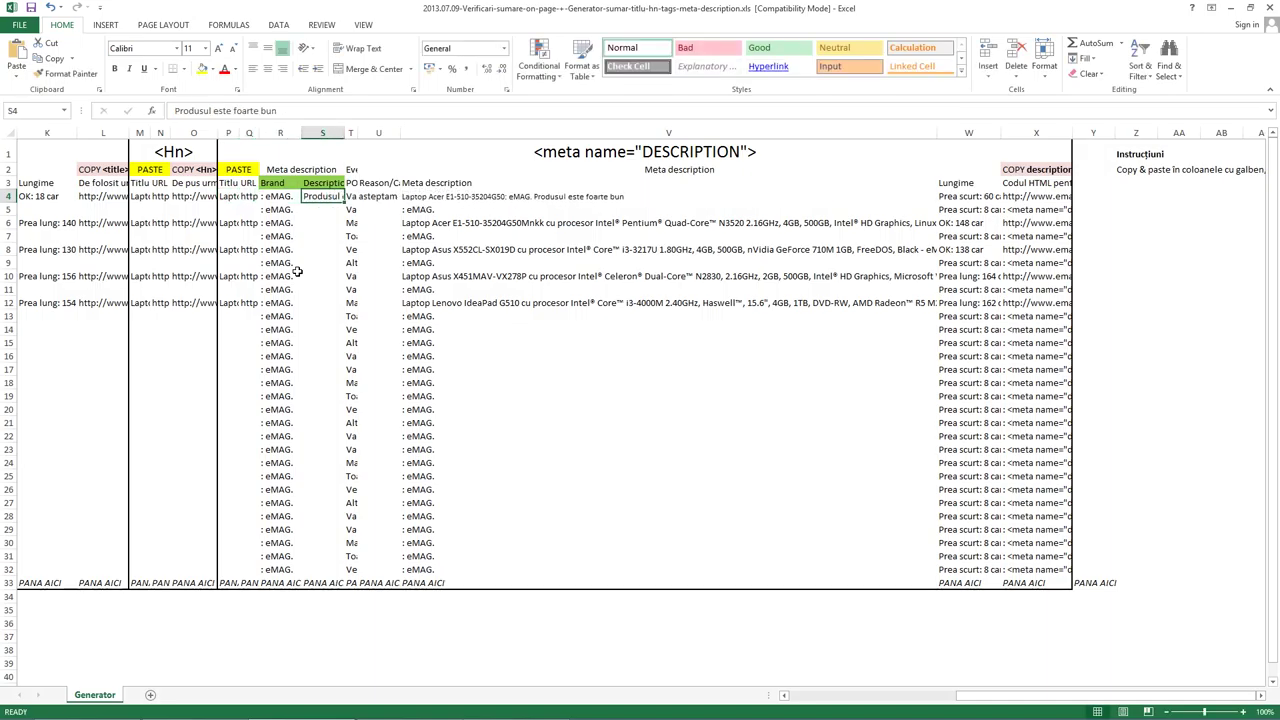
# Set S4's description to 'Procesor i5. Livrare rapida. Stoc mare. Comanda acum.'
pyautogui.write('Procesor i5')
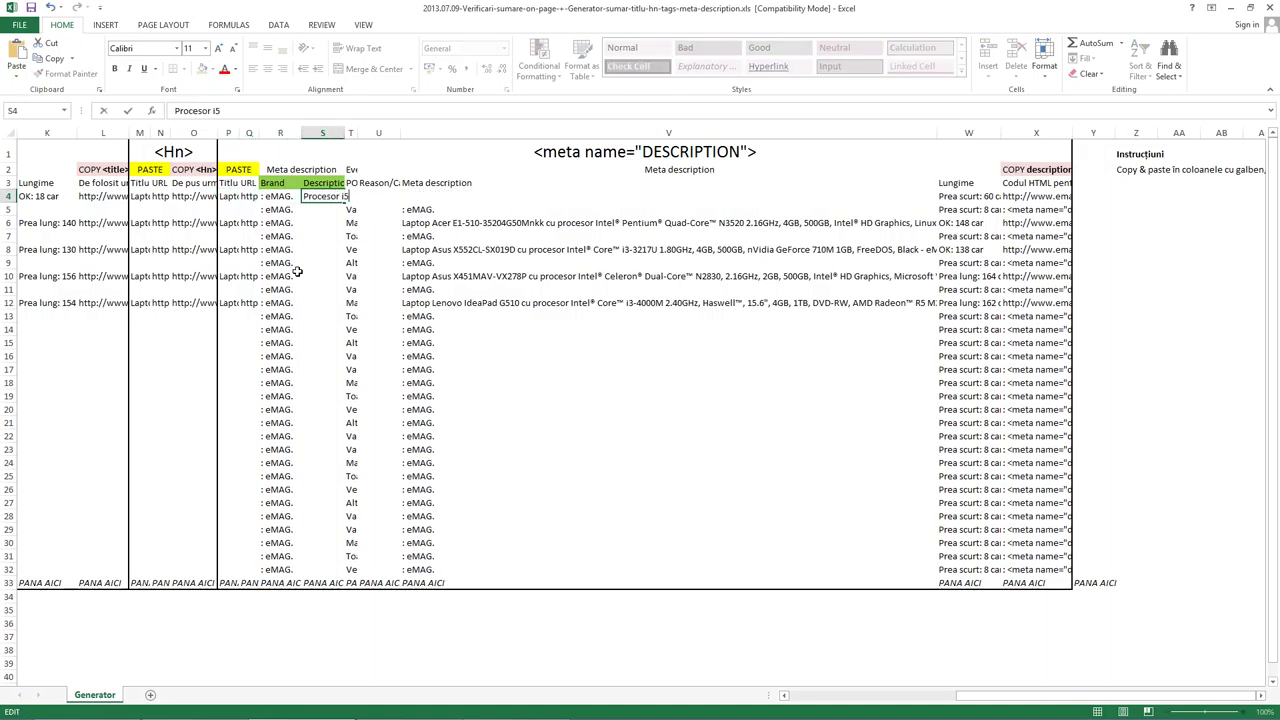
pyautogui.write('. Livrare rapida. ')
pyautogui.write('Stoc mare. ')
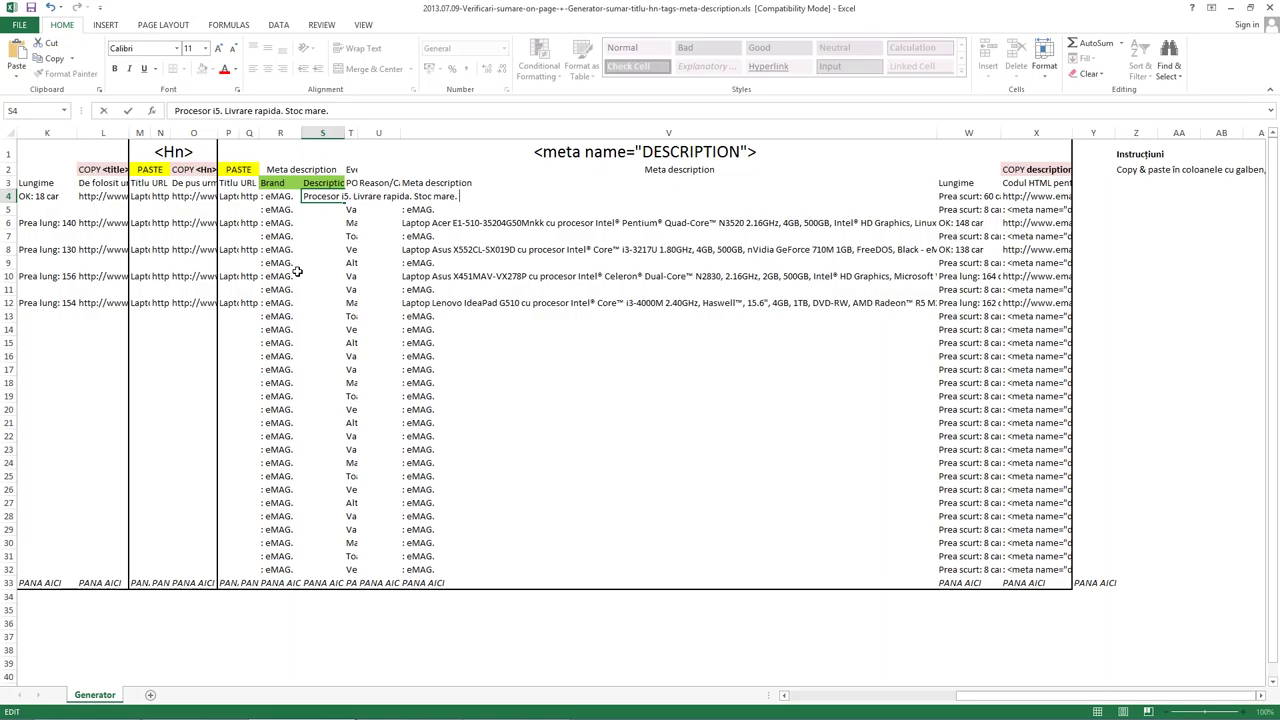
pyautogui.write('Comanda acum.')
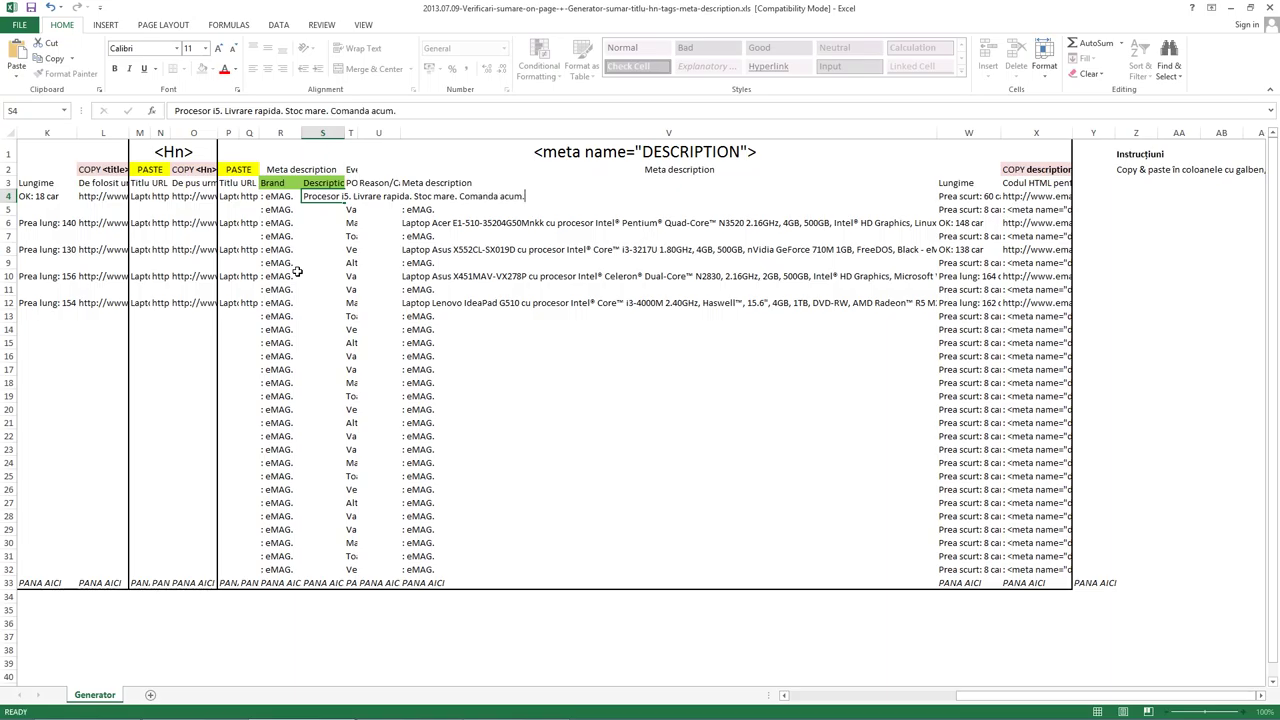
pyautogui.press('Return')
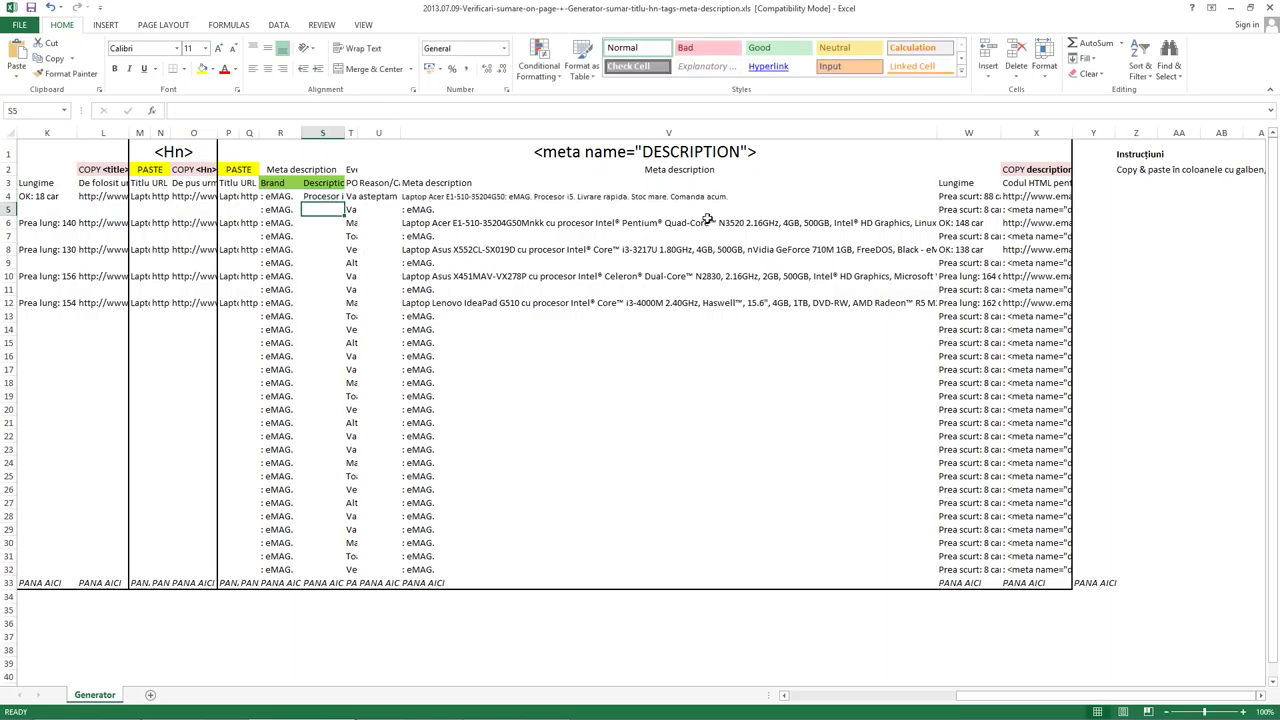
pyautogui.click(305, 196)
pyautogui.doubleClick(246, 197)
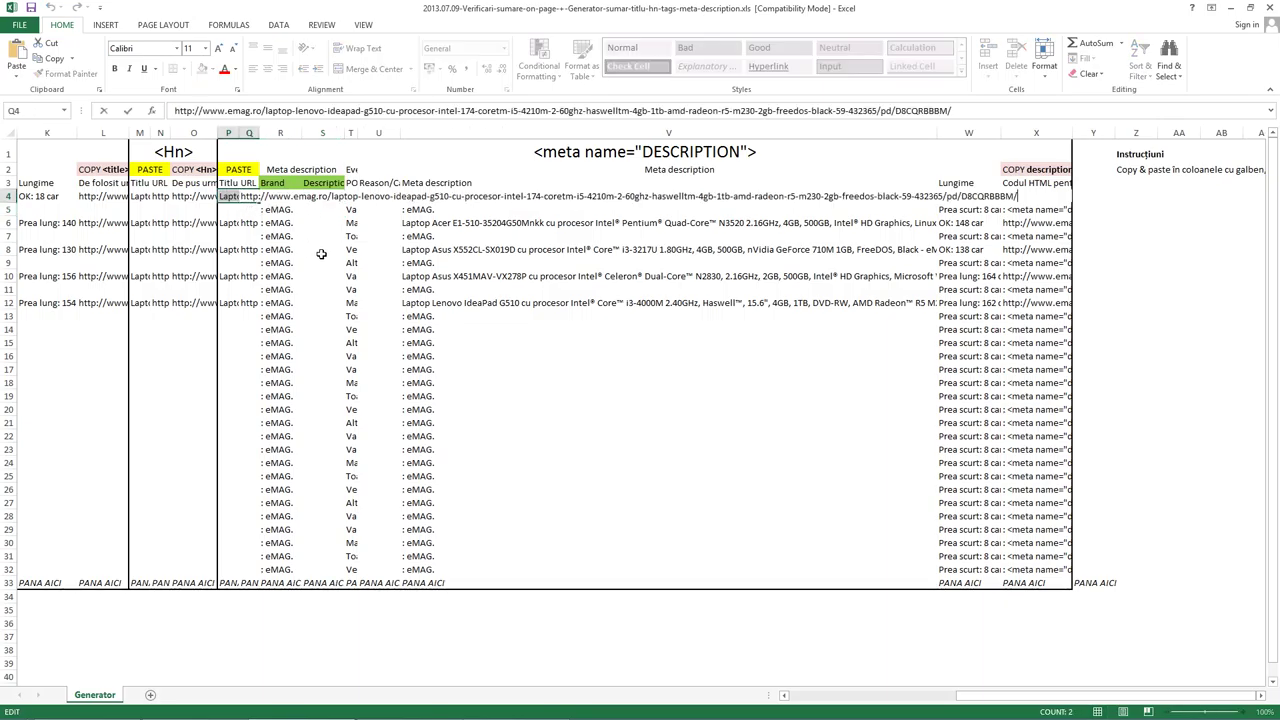
pyautogui.press('Escape')
# Extend the P4 title with 'cu 8 GB de RAM, livrare in Bucuresti si in tara'
pyautogui.press('Delete')
pyautogui.press('Left')
pyautogui.press('F2')
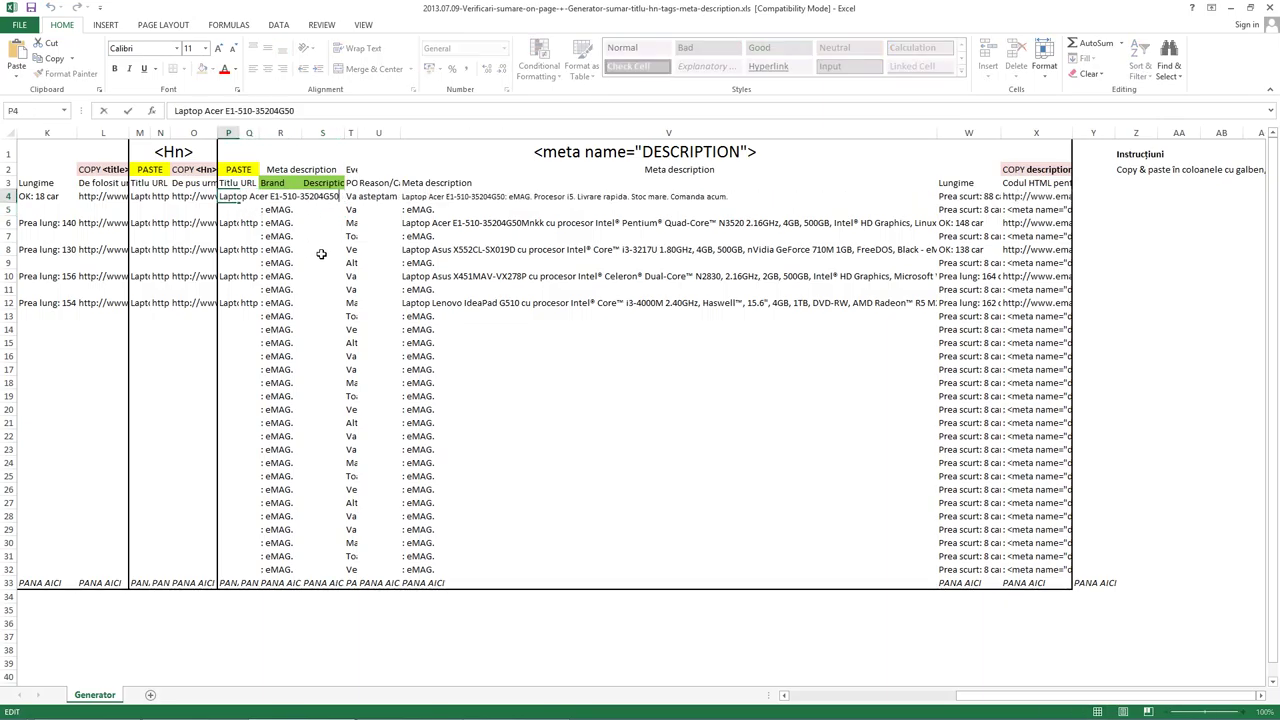
pyautogui.write(' cu 8 GB')
pyautogui.write(' de RAM, ')
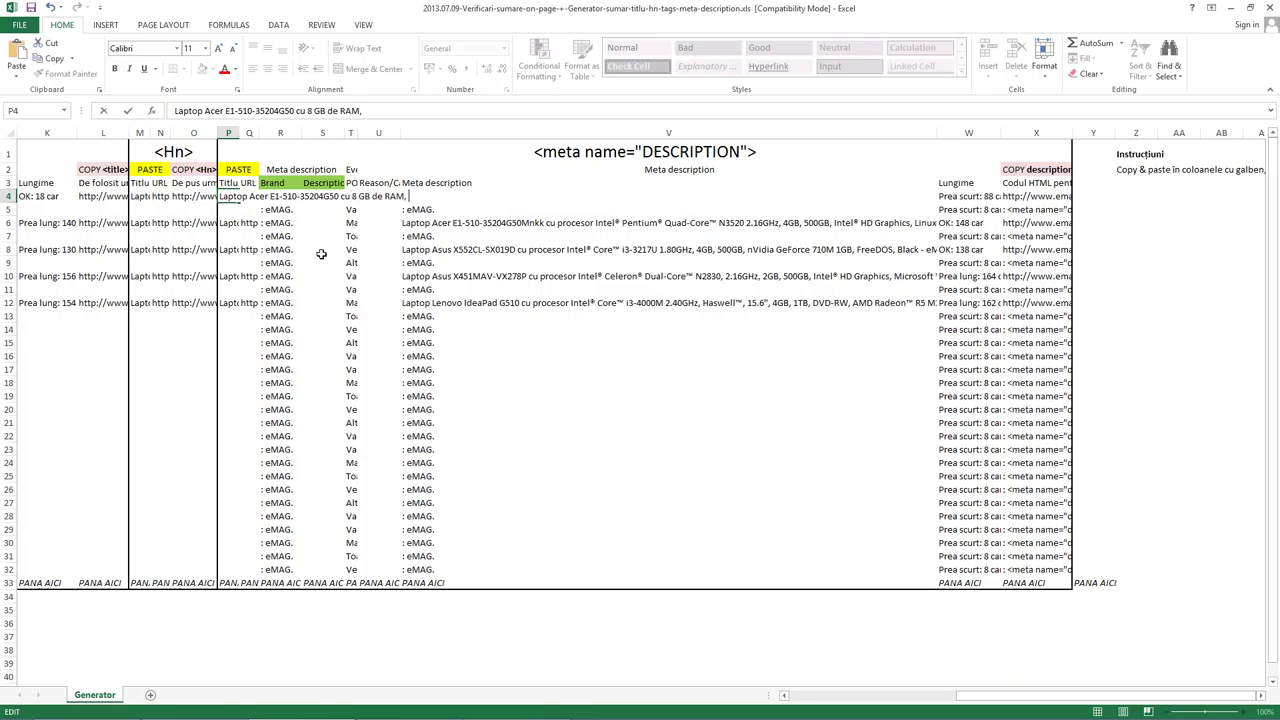
pyautogui.write('livrare')
pyautogui.write(' in Bucuresti si in tara.')
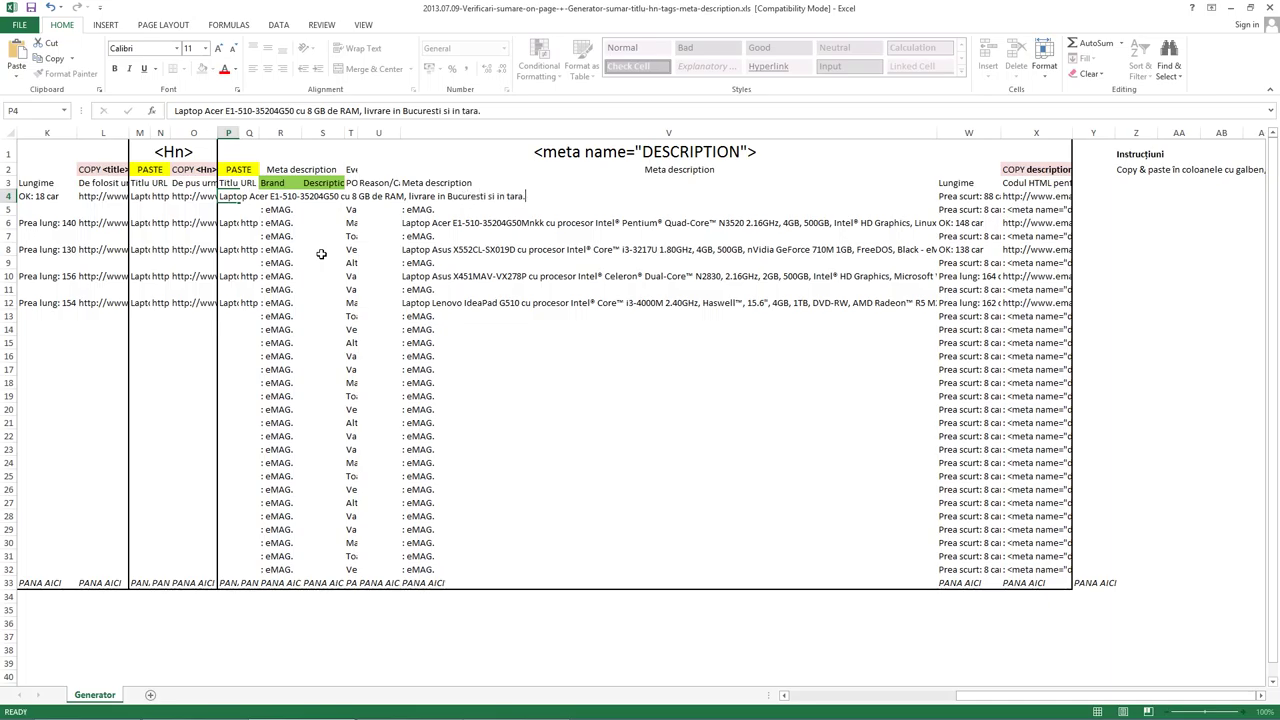
pyautogui.press('Return')
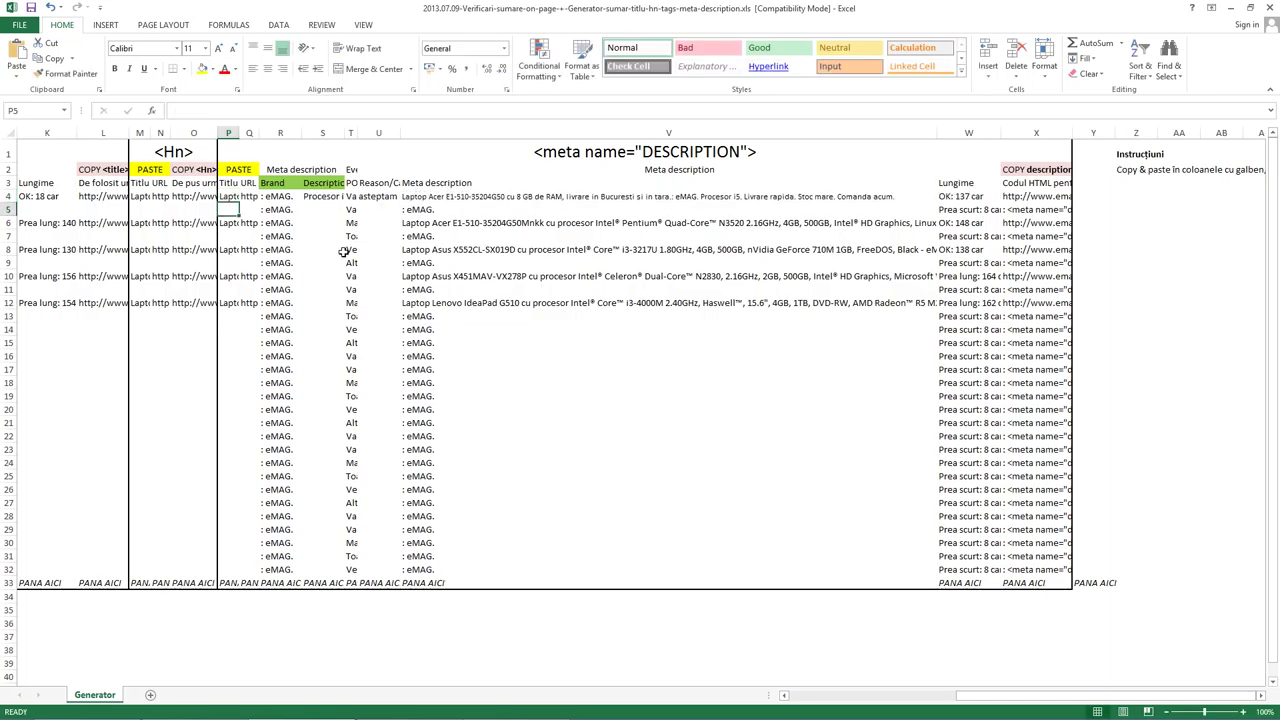
# Copy the meta description HTML in X3:X15 into a new maximized Notepad window
pyautogui.click(1018, 207)
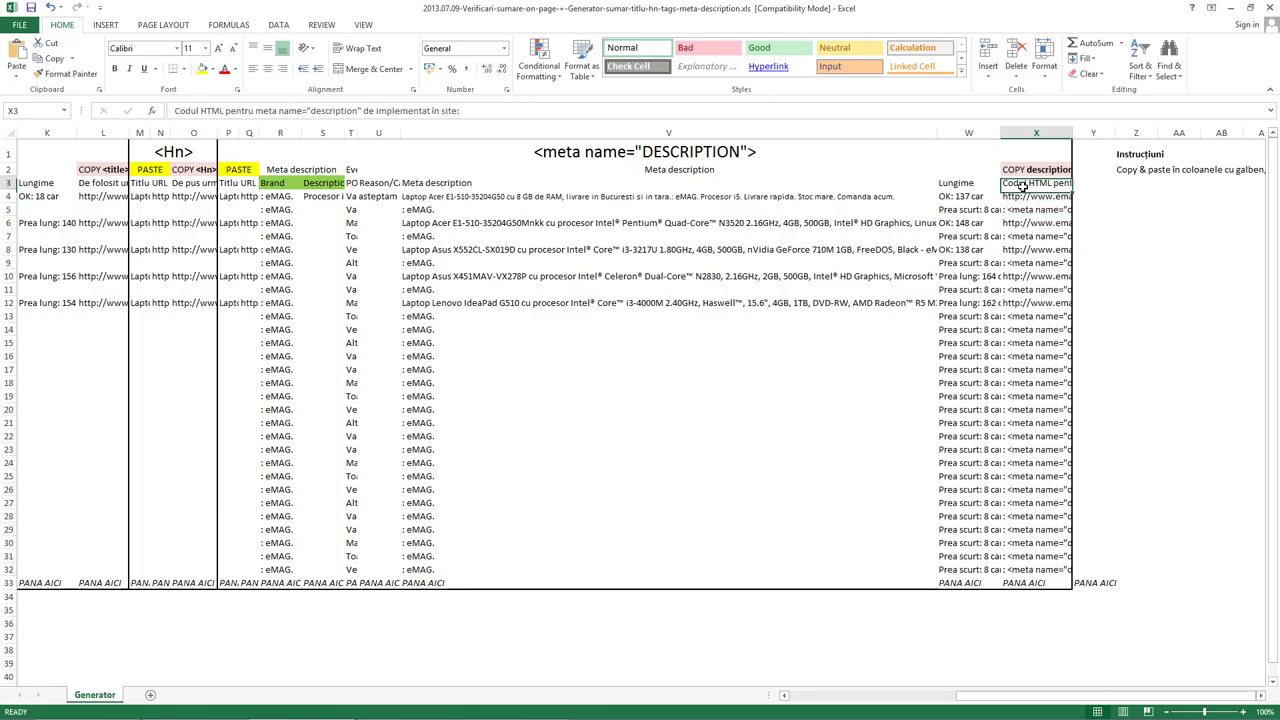
pyautogui.moveTo(1018, 183); pyautogui.dragTo(1026, 340)
pyautogui.hotkey('ctrl', 'c')
pyautogui.press('super+r')
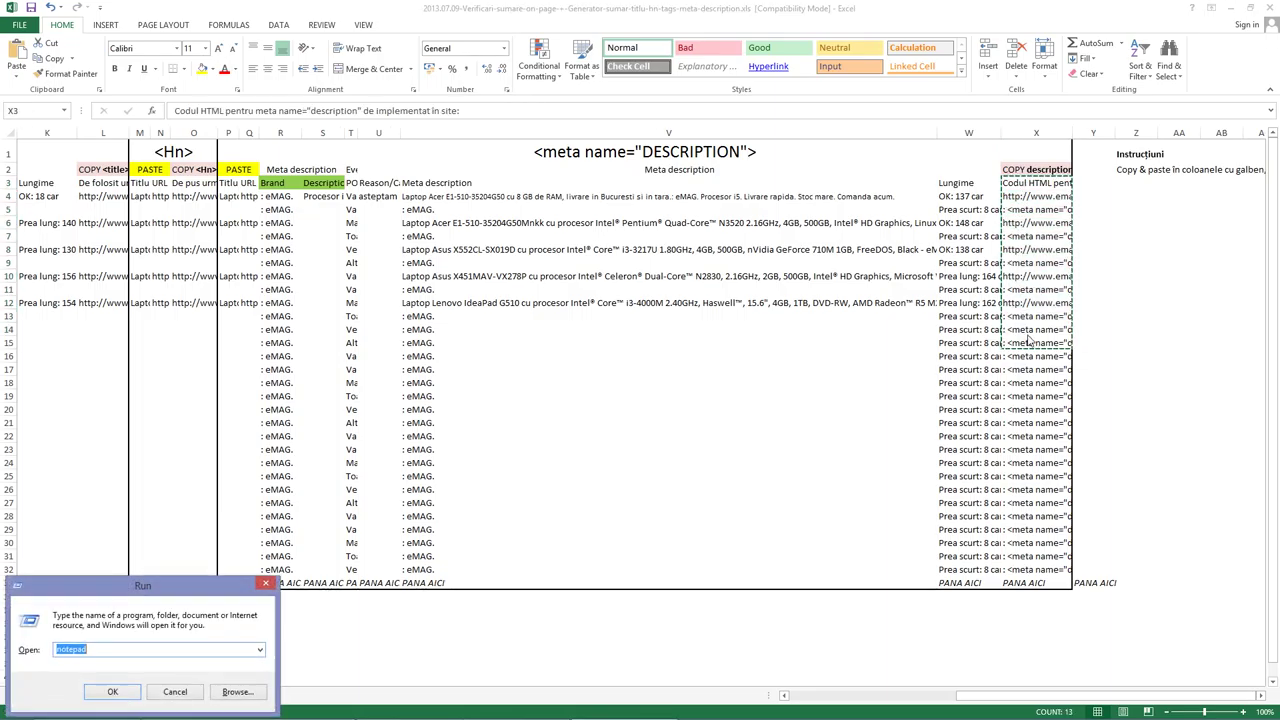
pyautogui.press('Return')
pyautogui.hotkey('ctrl', 'v')
pyautogui.press('super+Up')
pyautogui.hotkey('alt', 'Tab')
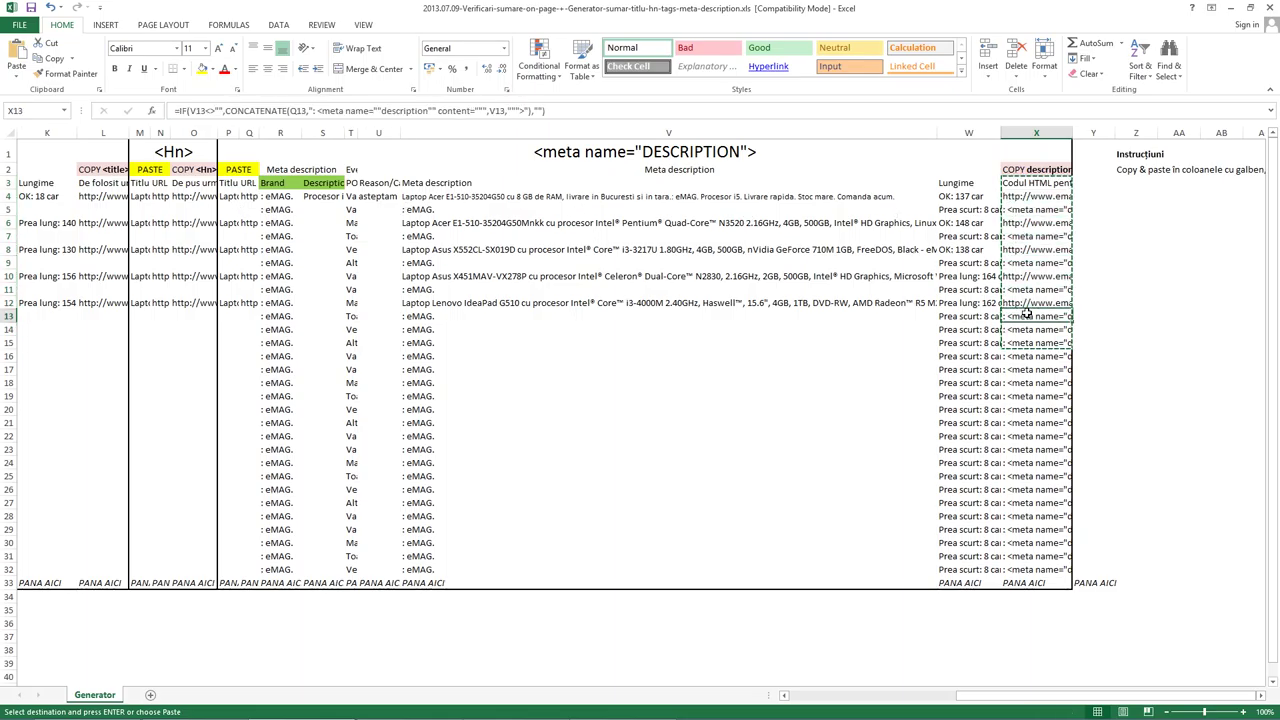
pyautogui.hotkey('alt', 'Tab')
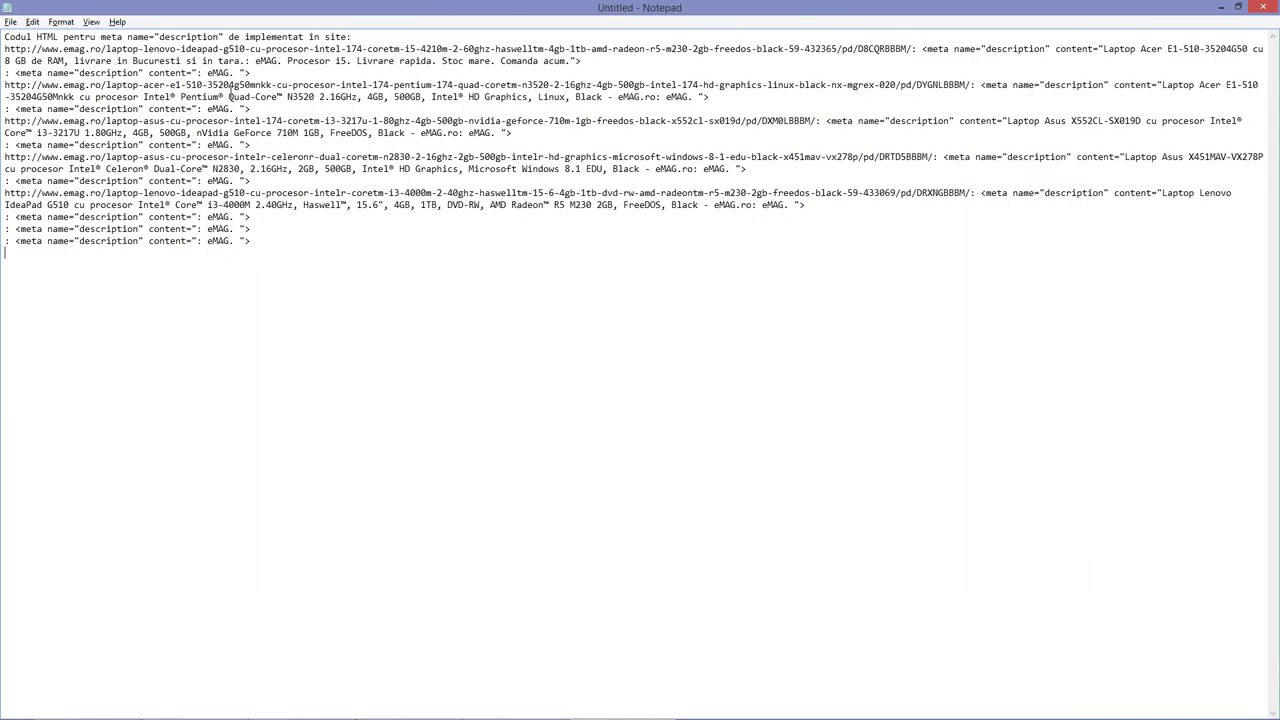
pyautogui.hotkey('alt', 'Tab')
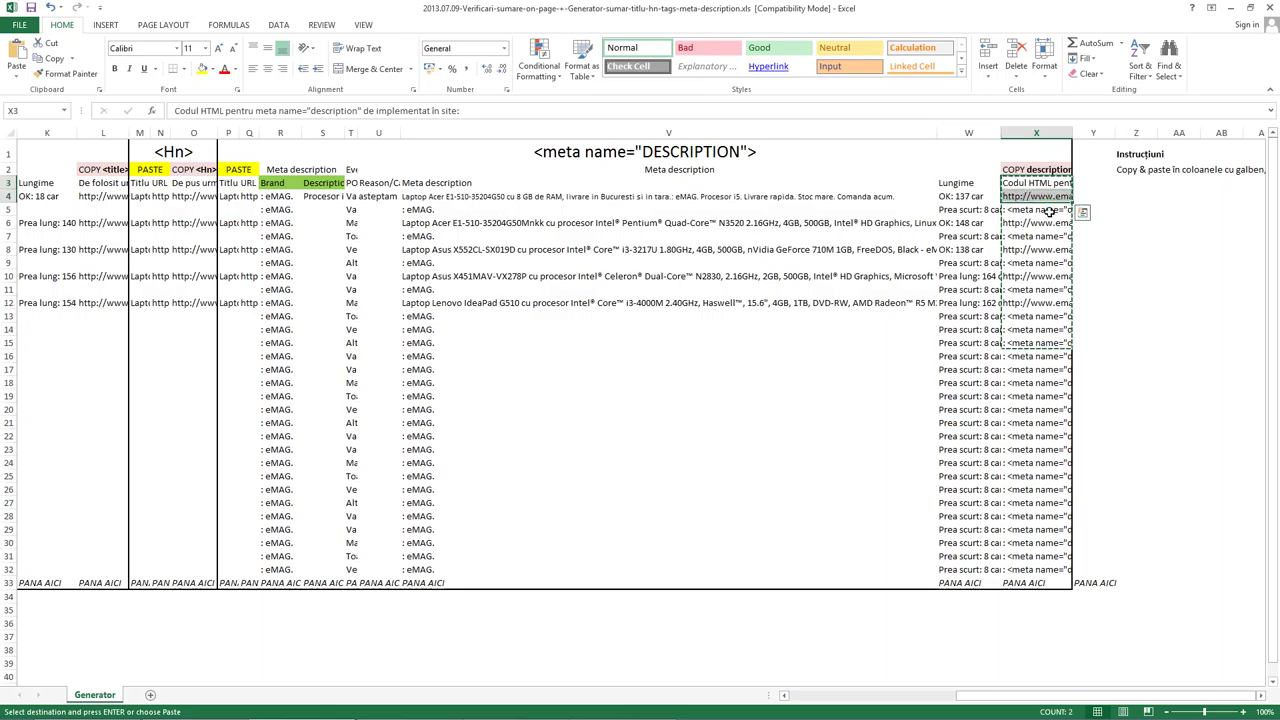
pyautogui.hotkey('alt', 'Tab')
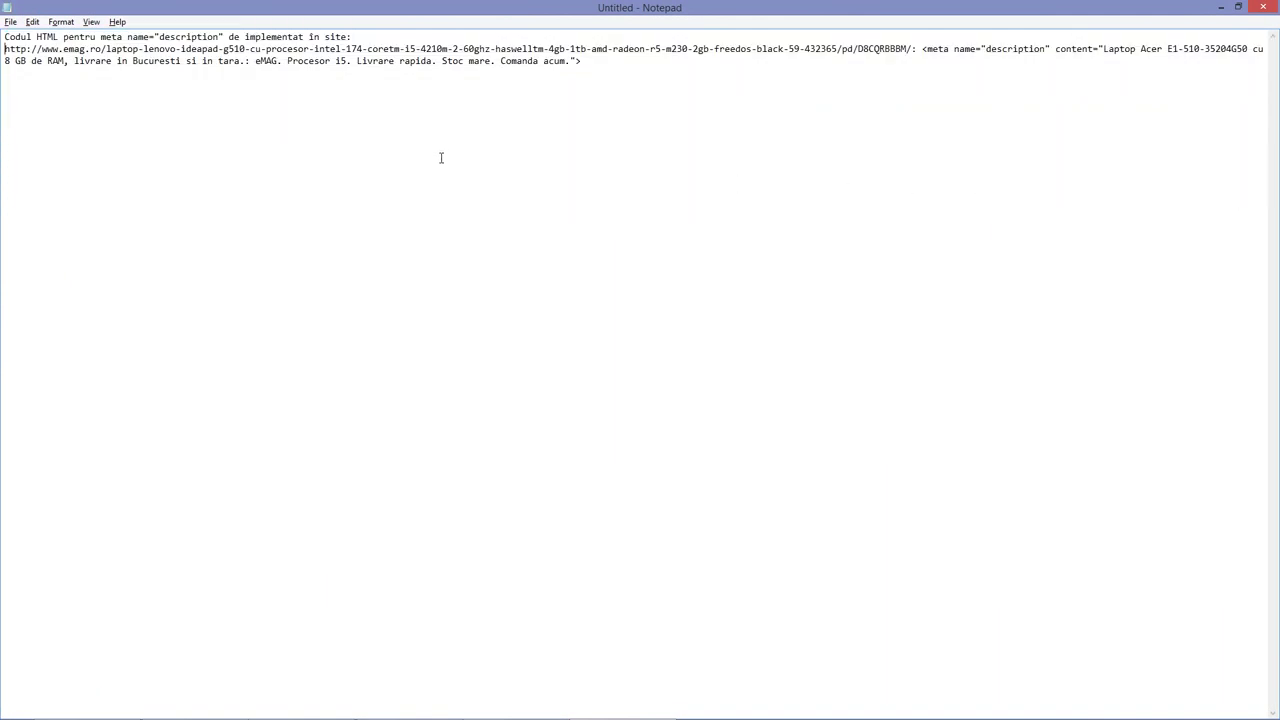
# Duplicate the first product's URL and meta tag line into four copies without blank lines
pyautogui.hotkey('shift', 'Down')
pyautogui.hotkey('shift', 'Down')
pyautogui.hotkey('ctrl', 'c')
pyautogui.press('Right')
pyautogui.press('Return')
pyautogui.hotkey('ctrl', 'v')
pyautogui.hotkey('ctrl', 'v')
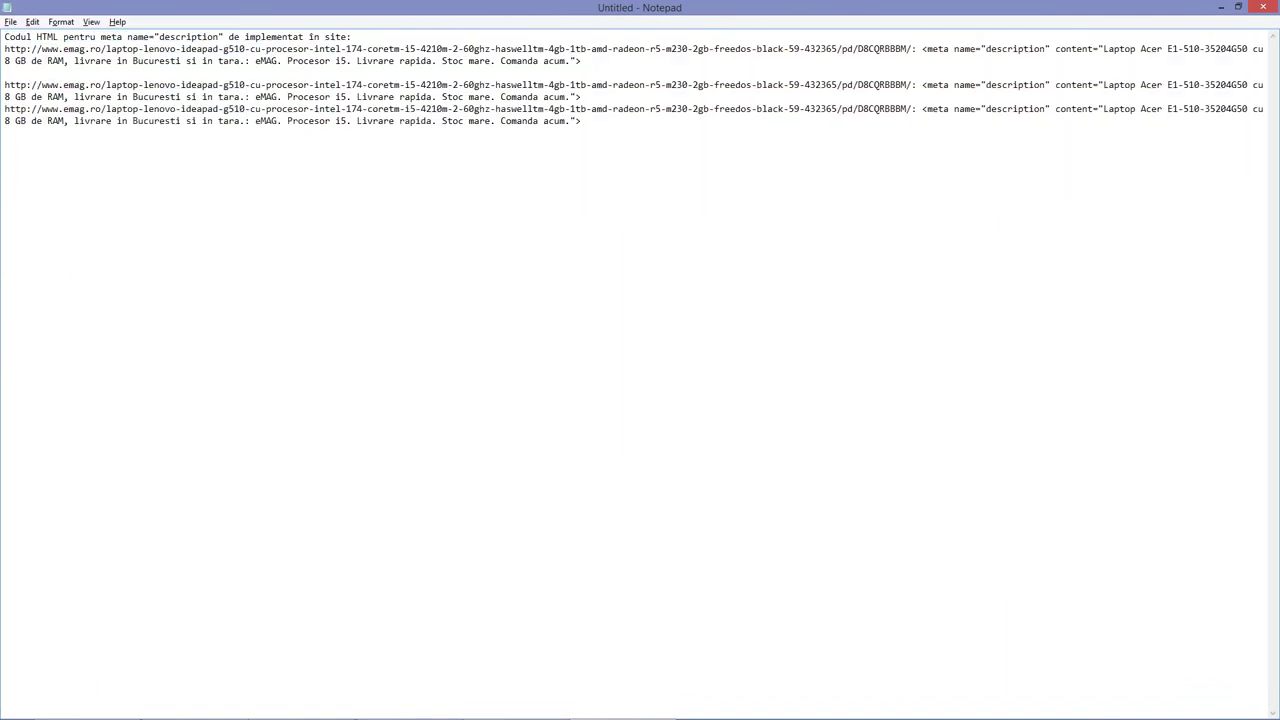
pyautogui.press('Return')
pyautogui.hotkey('ctrl', 'v')
pyautogui.press('Delete')
pyautogui.press('Up')
pyautogui.press('Up')
pyautogui.press('Up')
pyautogui.press('Delete')
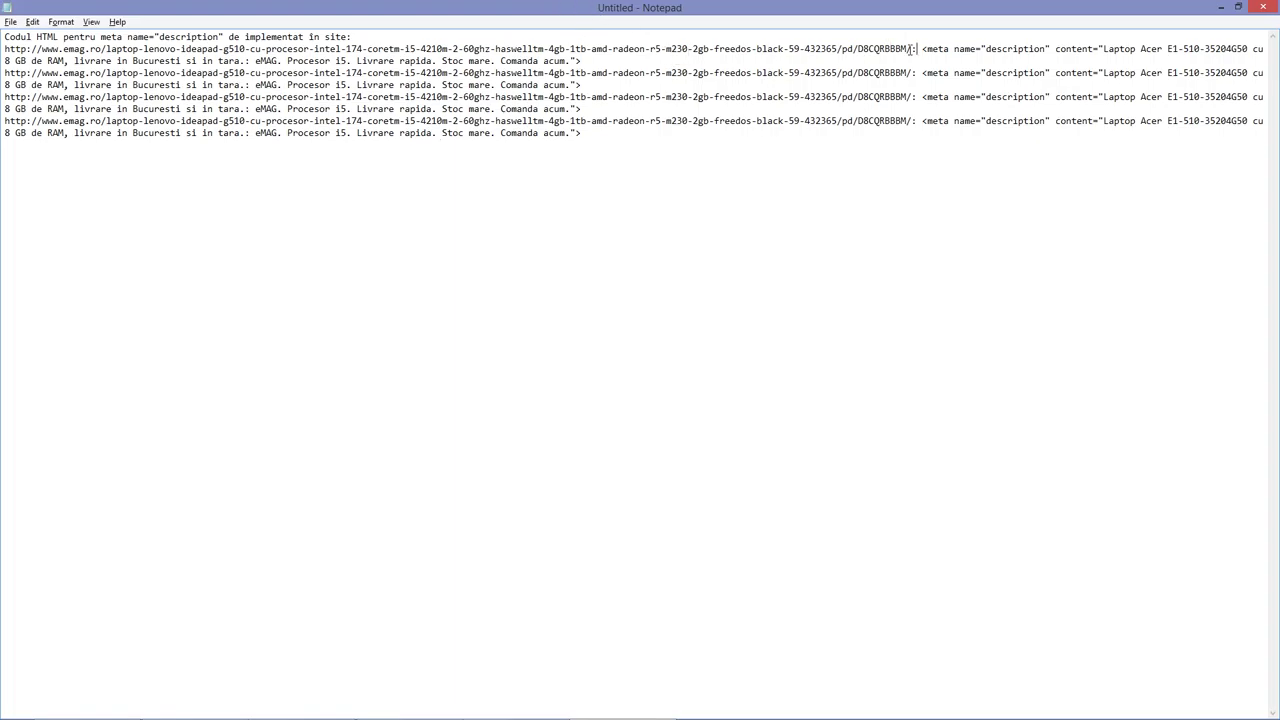
pyautogui.moveTo(911, 48); pyautogui.dragTo(663, 51)
pyautogui.click(1070, 50)
pyautogui.hotkey('alt', 'Tab')
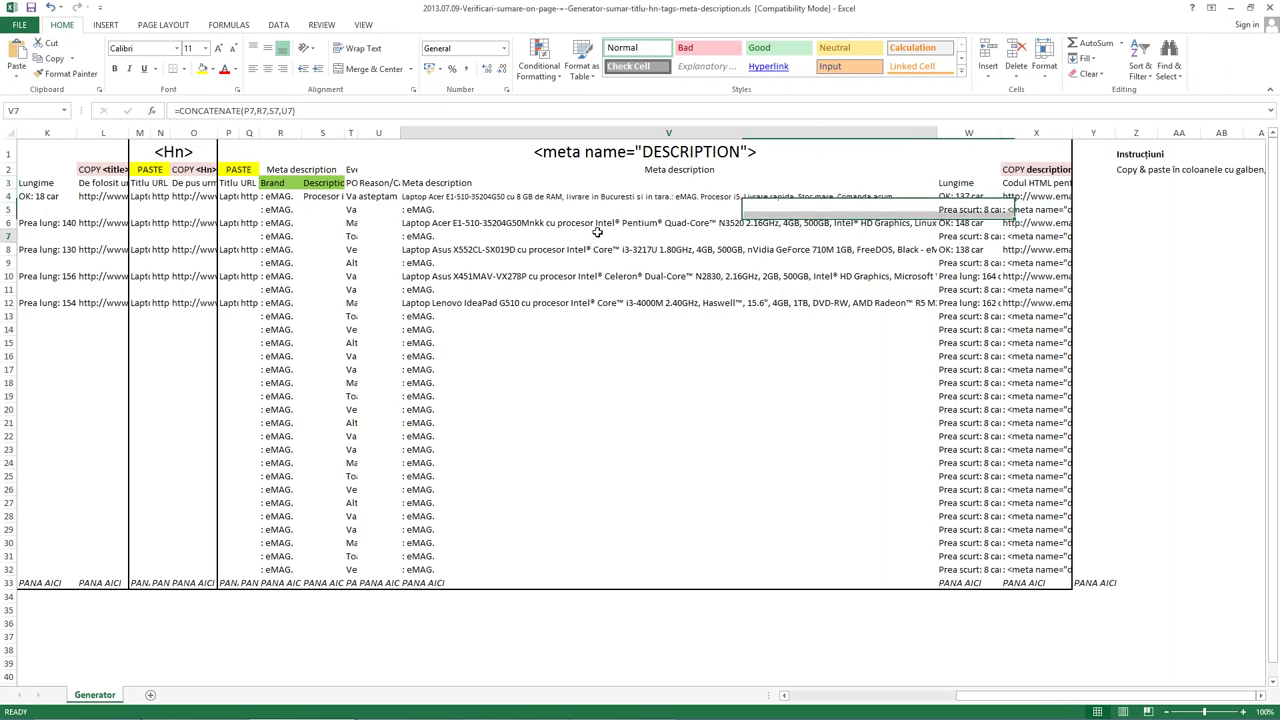
# Jump back to column A to show the Duplicat?, Google CACHE and TITLE sections
pyautogui.press('Right')
pyautogui.press('Right')
pyautogui.press('Right')
pyautogui.press('Right')
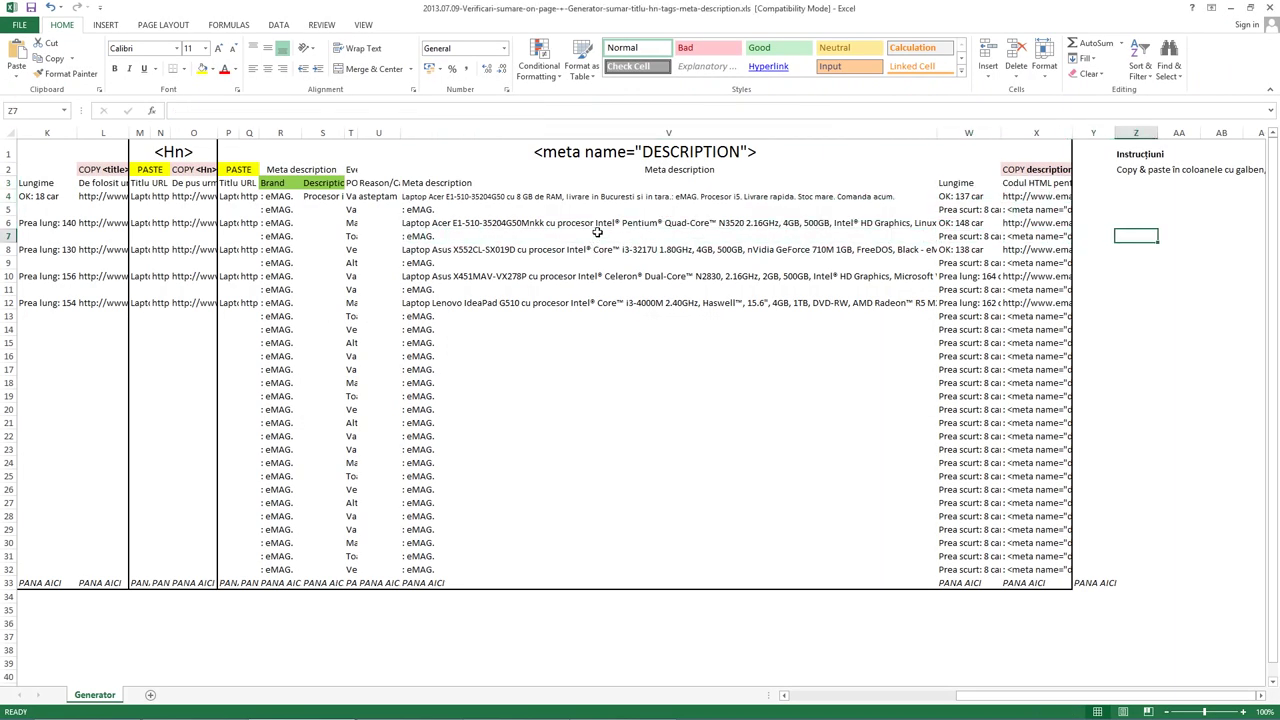
pyautogui.press('Home')
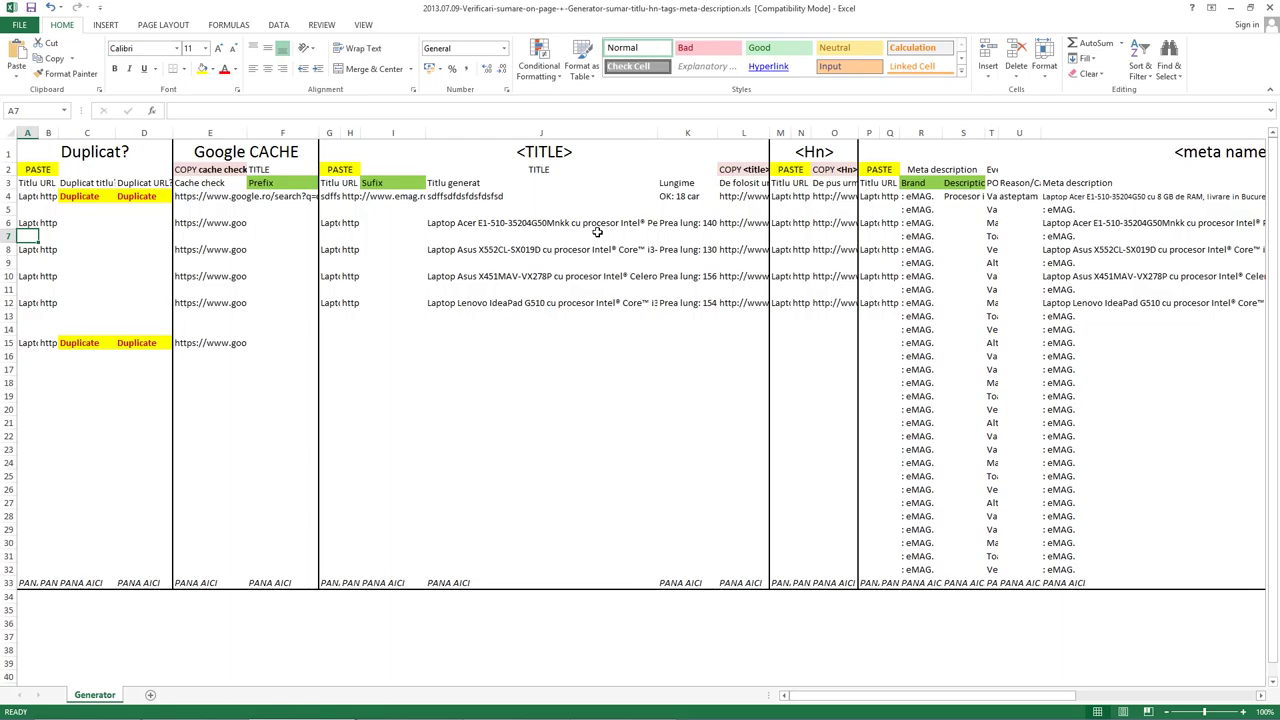